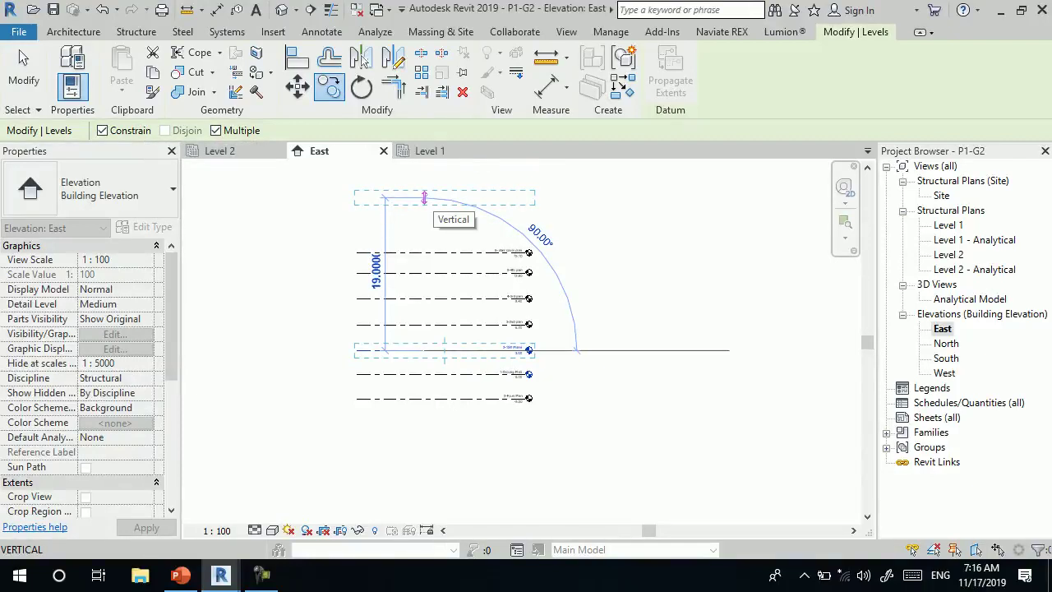
Finish adjusting the levels and rename the lowest level to 0-Foun Plan
click(424, 197)
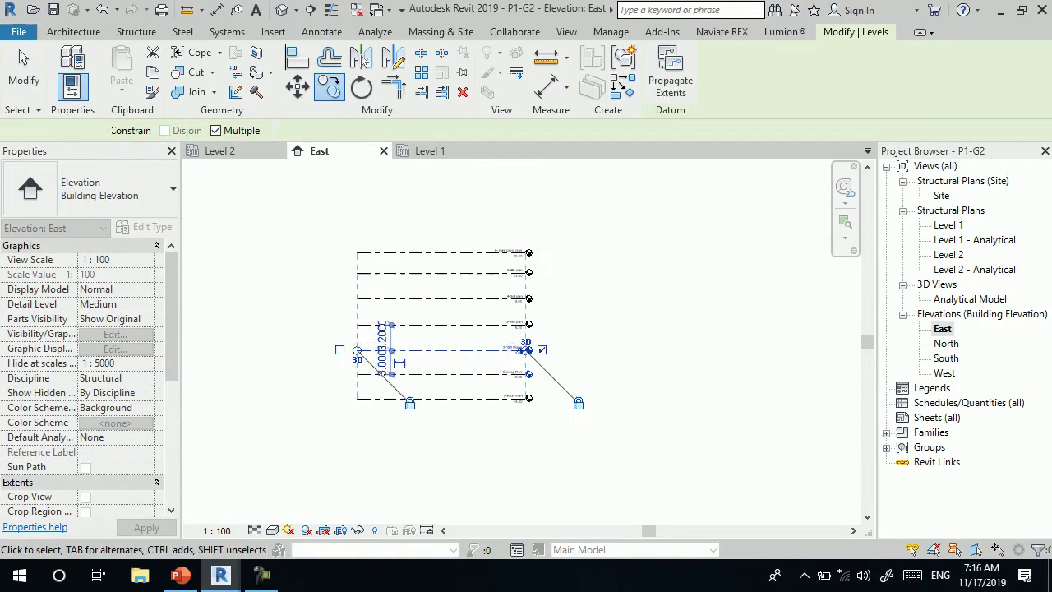
key(Escape)
scroll(567, 378, up, 2)
scroll(567, 378, up, 3)
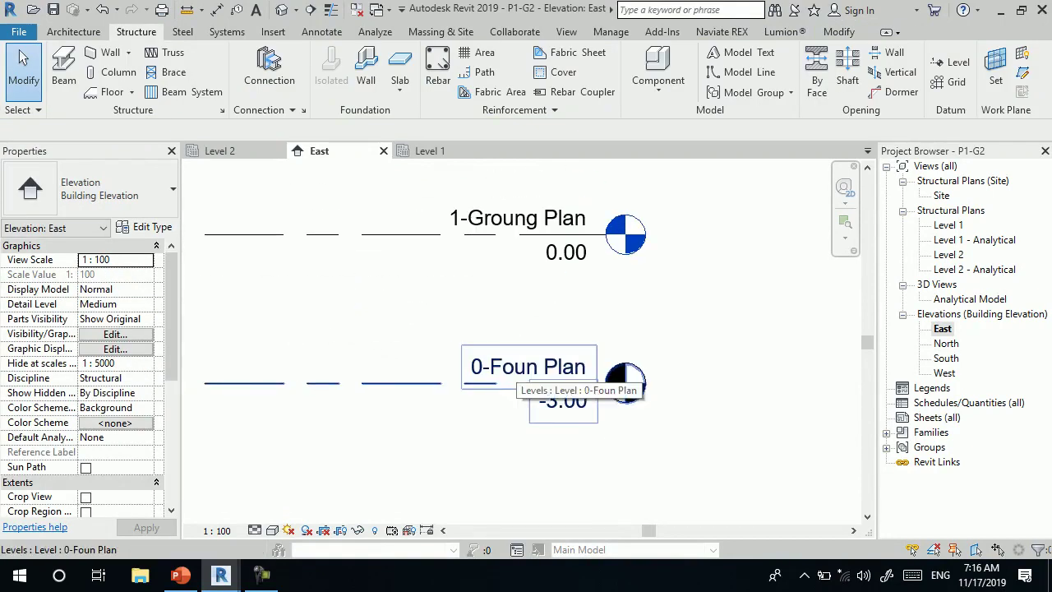
double_click(574, 374)
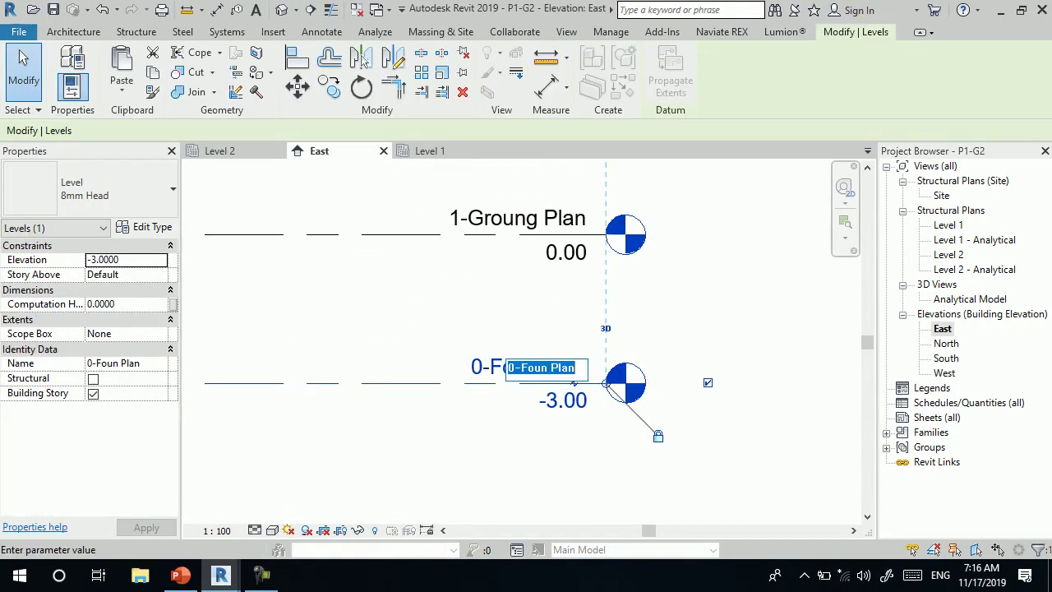
key(Return)
Review all seven named levels, up to 6-stair cover plan at 15.10
scroll(574, 384, down, 2)
scroll(574, 383, down, 2)
key(Escape)
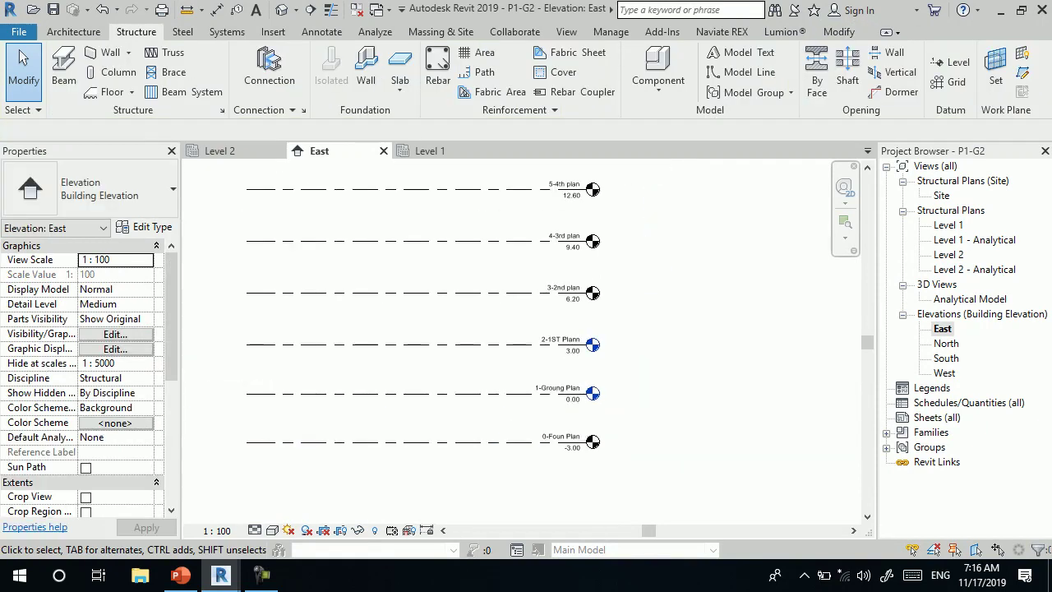
middle_drag(561, 224, 555, 282)
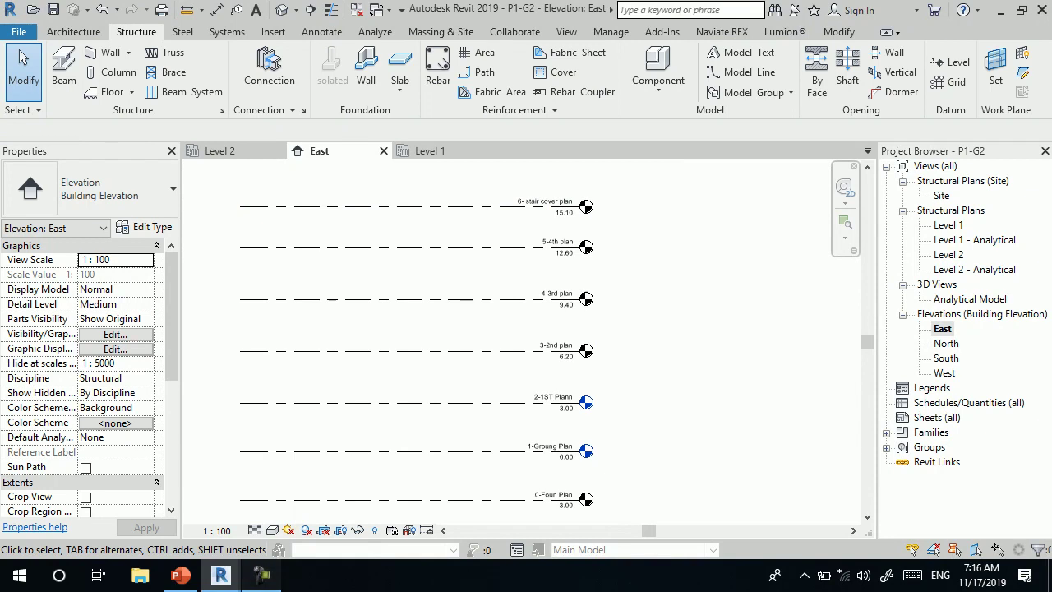
click(262, 574)
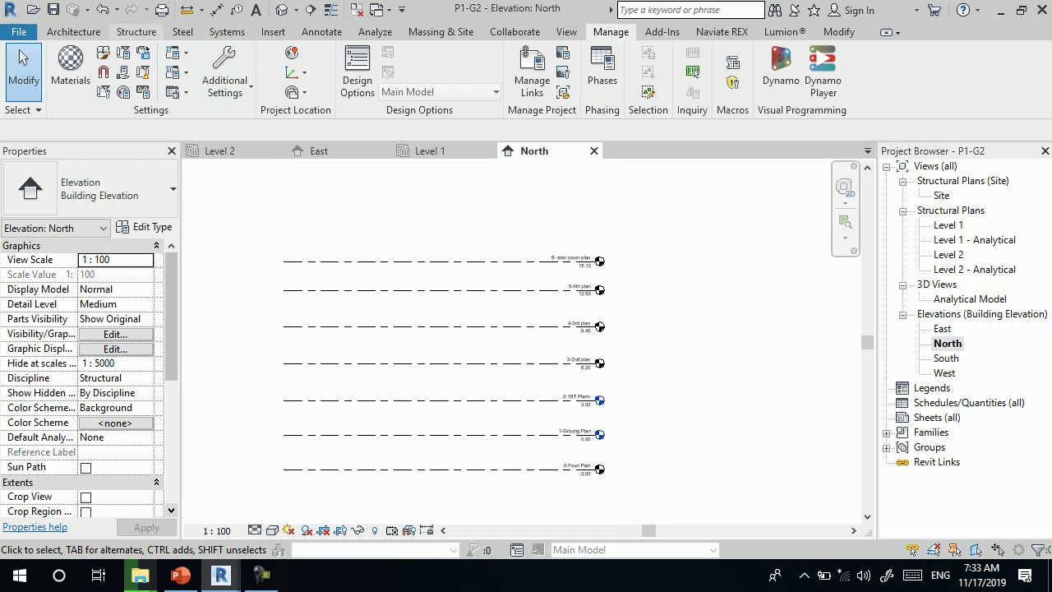
click(137, 31)
click(951, 62)
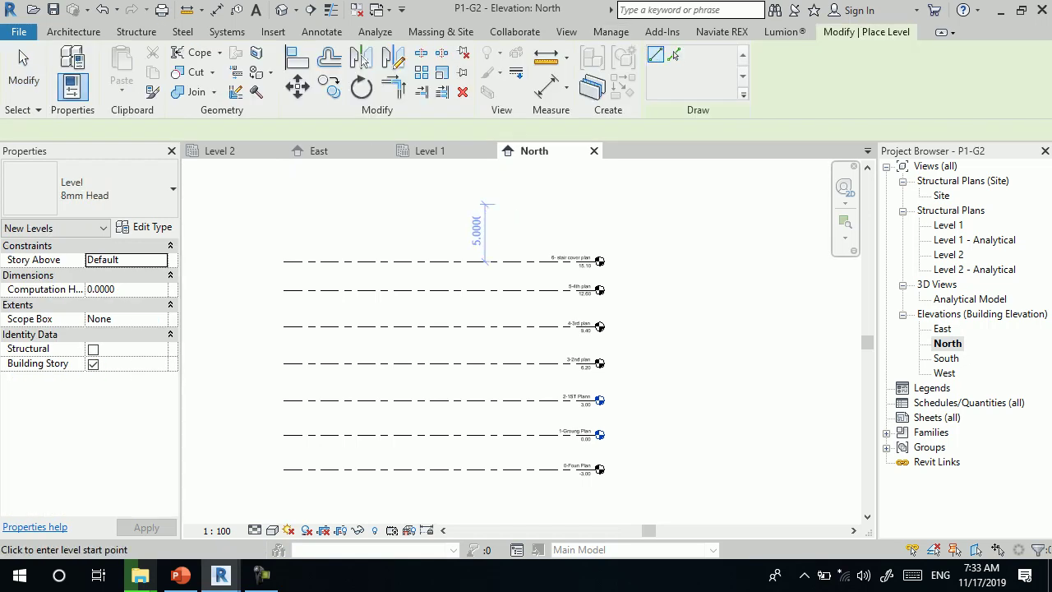
click(362, 203)
click(673, 203)
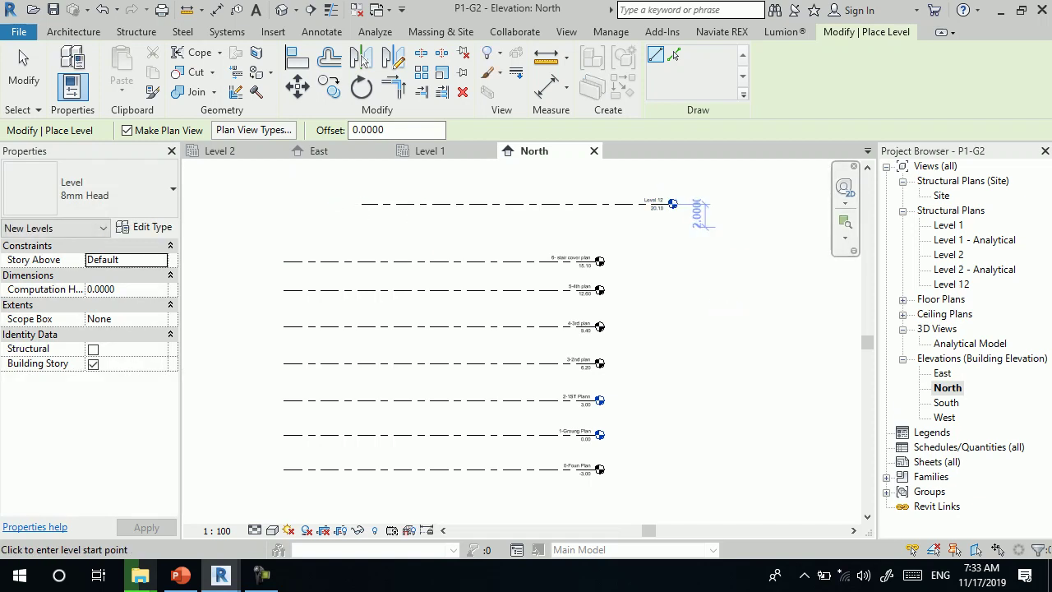
click(23, 61)
scroll(688, 210, up, 2)
scroll(687, 211, up, 3)
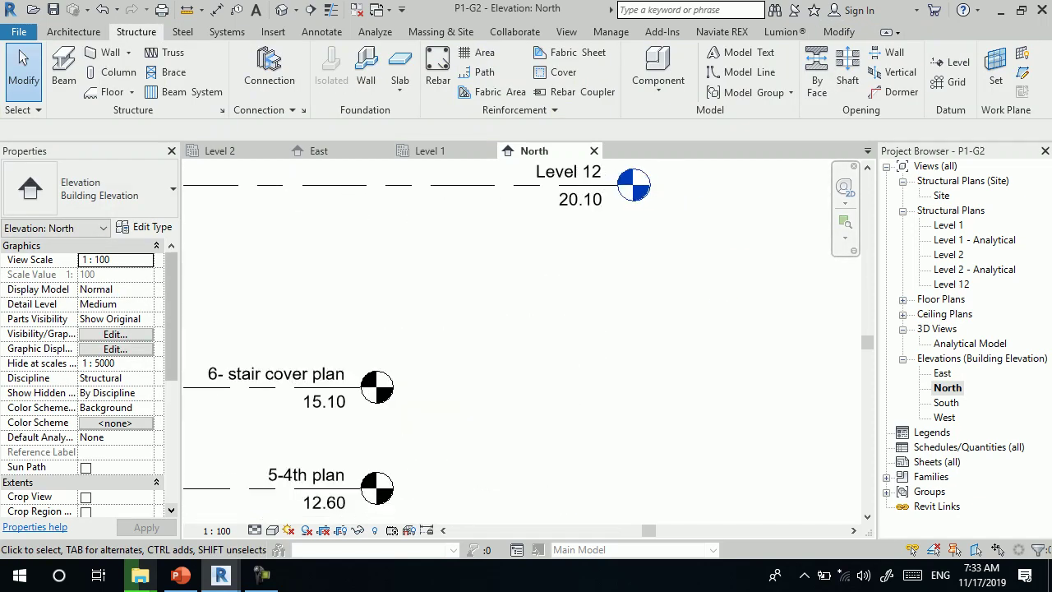
scroll(691, 247, down, 2)
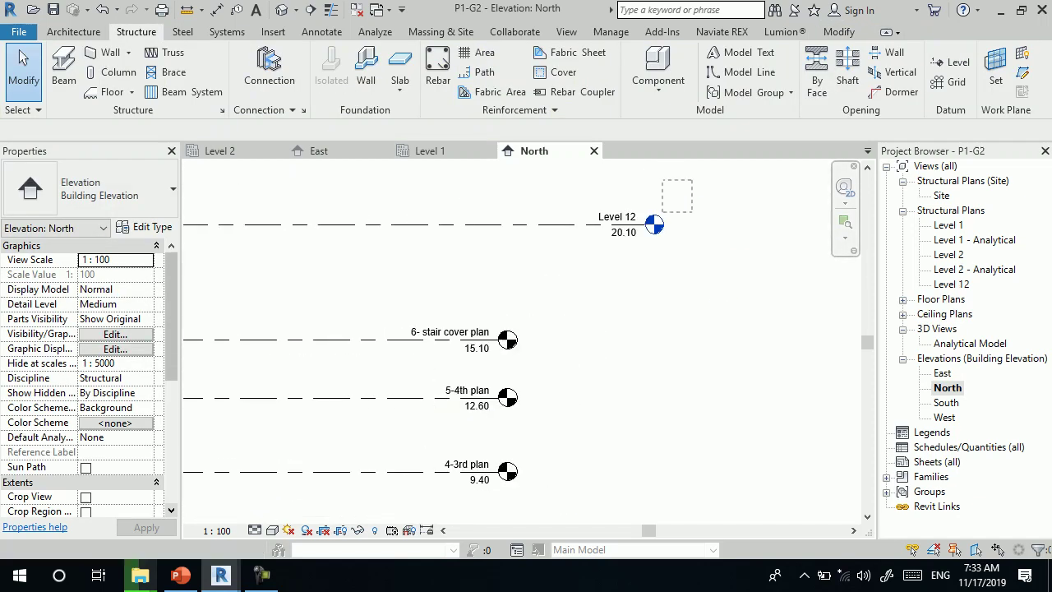
click(645, 225)
key(Delete)
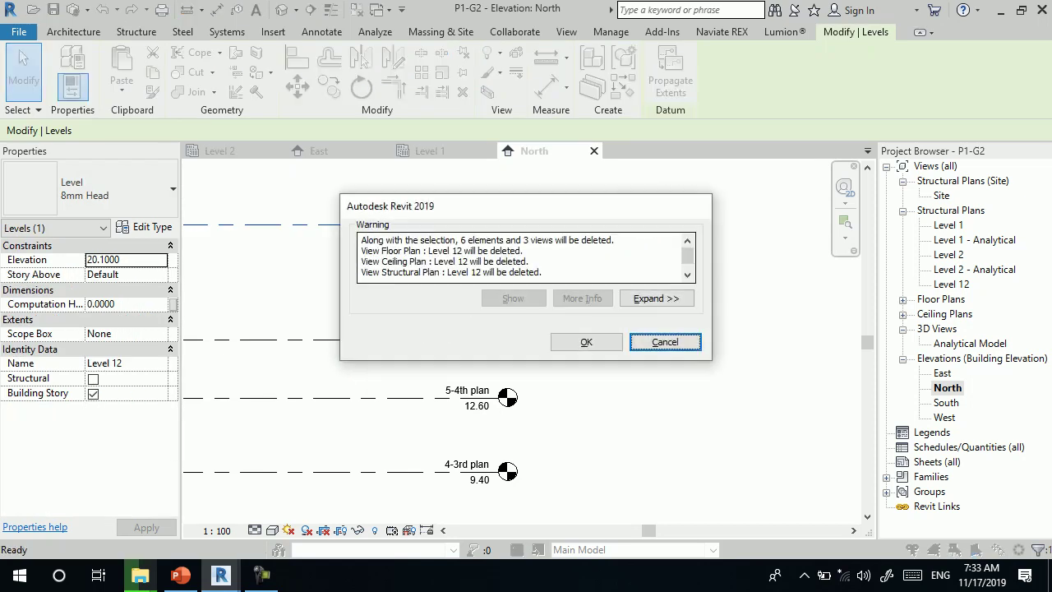
click(585, 343)
scroll(582, 271, down, 2)
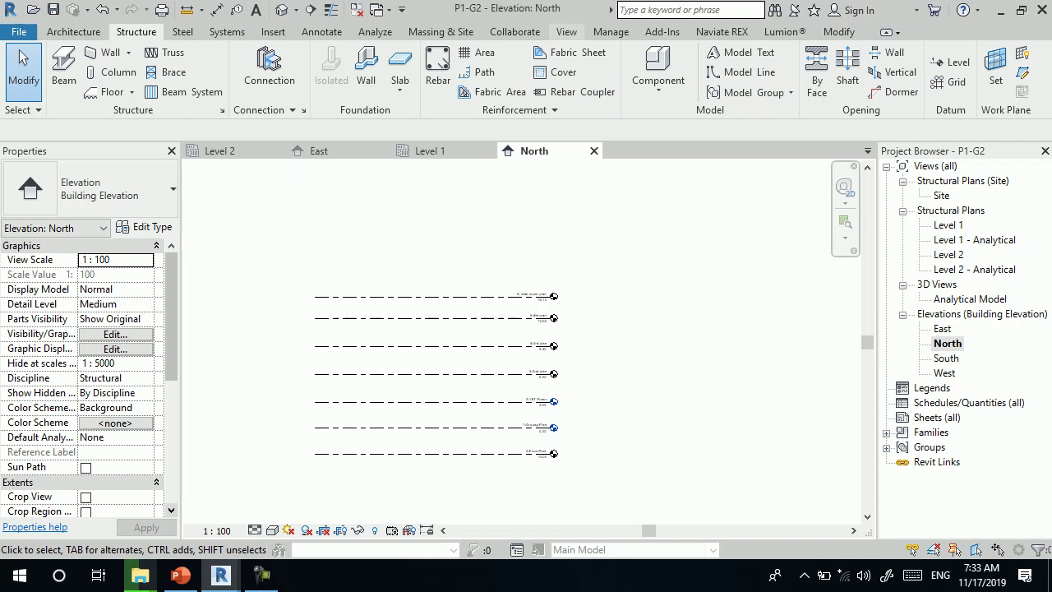
Add Structural Plan views for all five listed levels, 0-Foun Plan through 6- stair cover plan
click(566, 31)
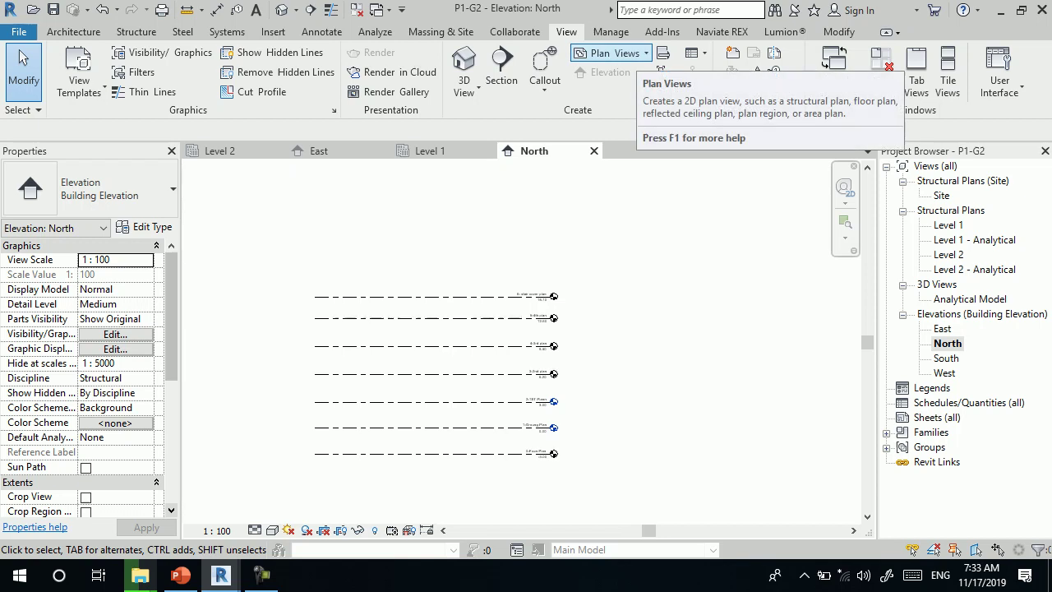
click(612, 53)
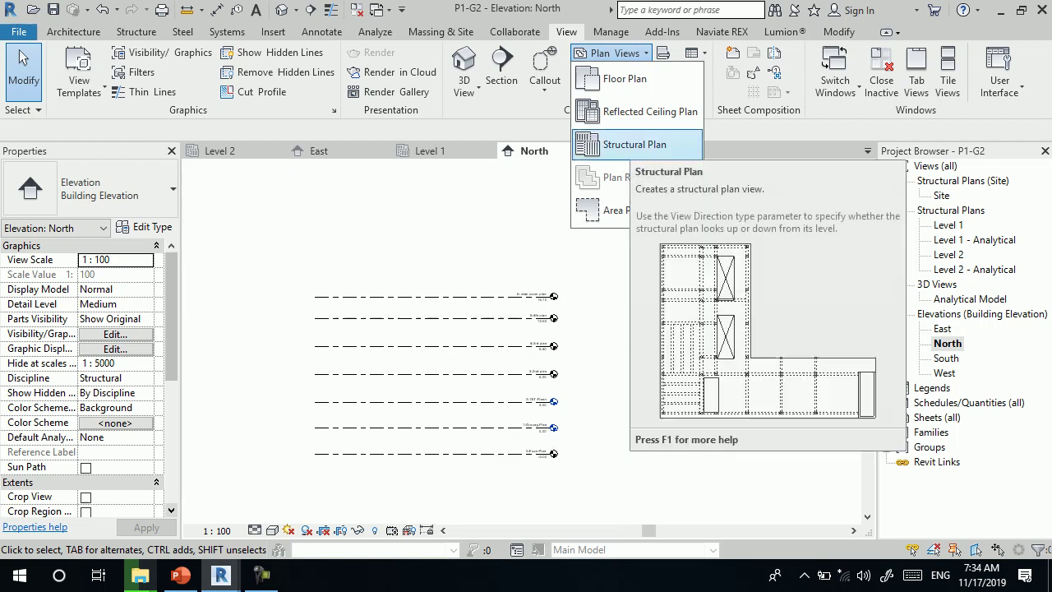
click(649, 111)
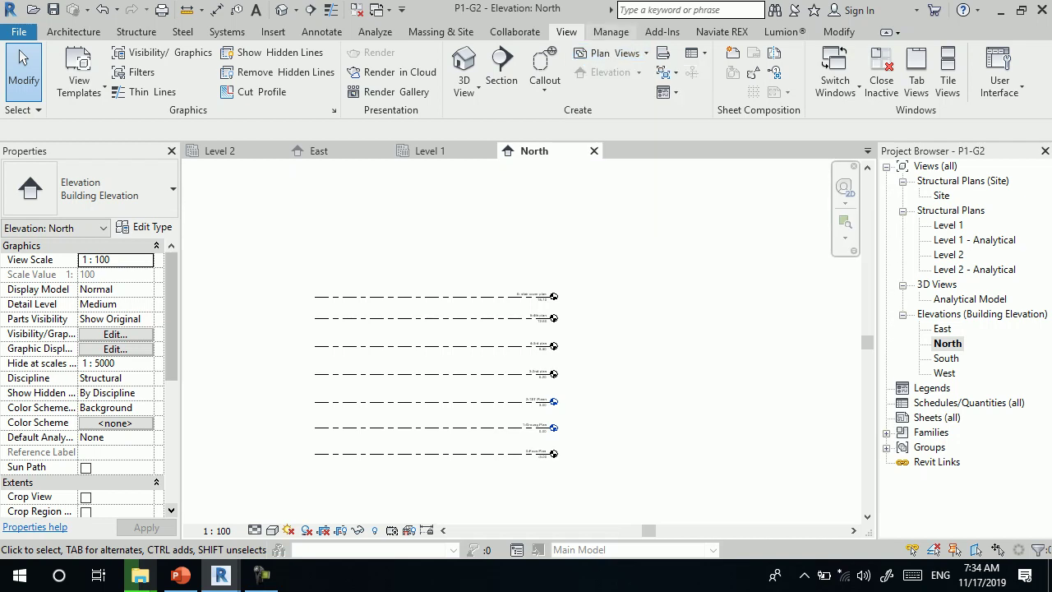
click(615, 53)
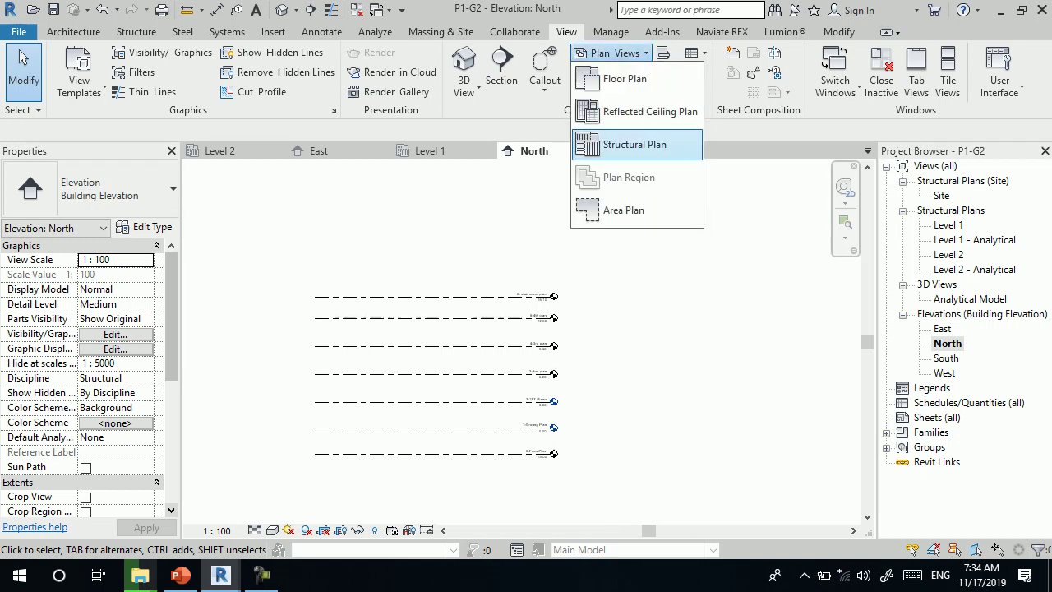
click(635, 144)
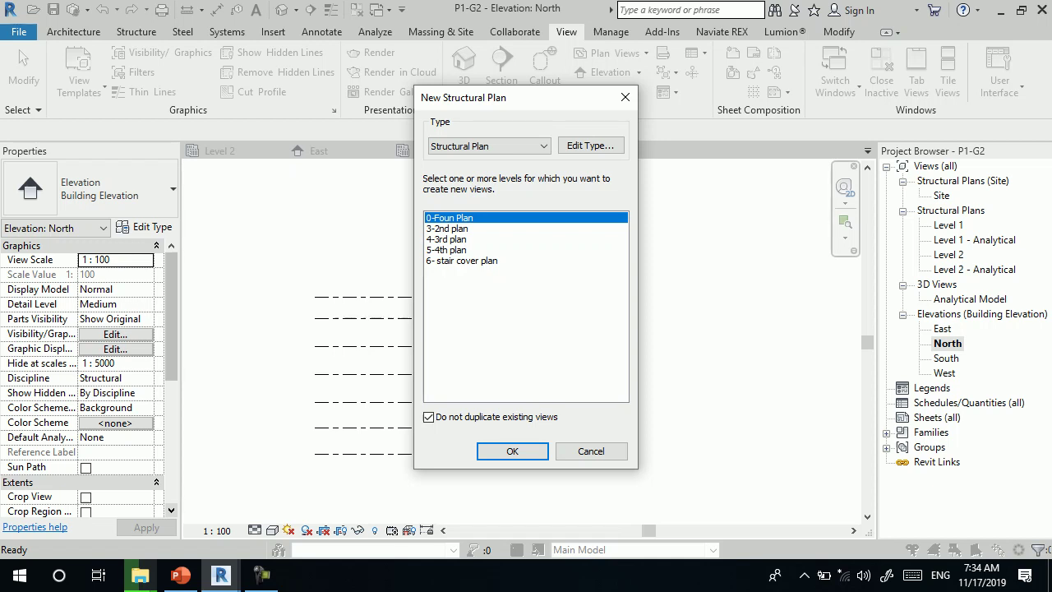
shift+click(461, 261)
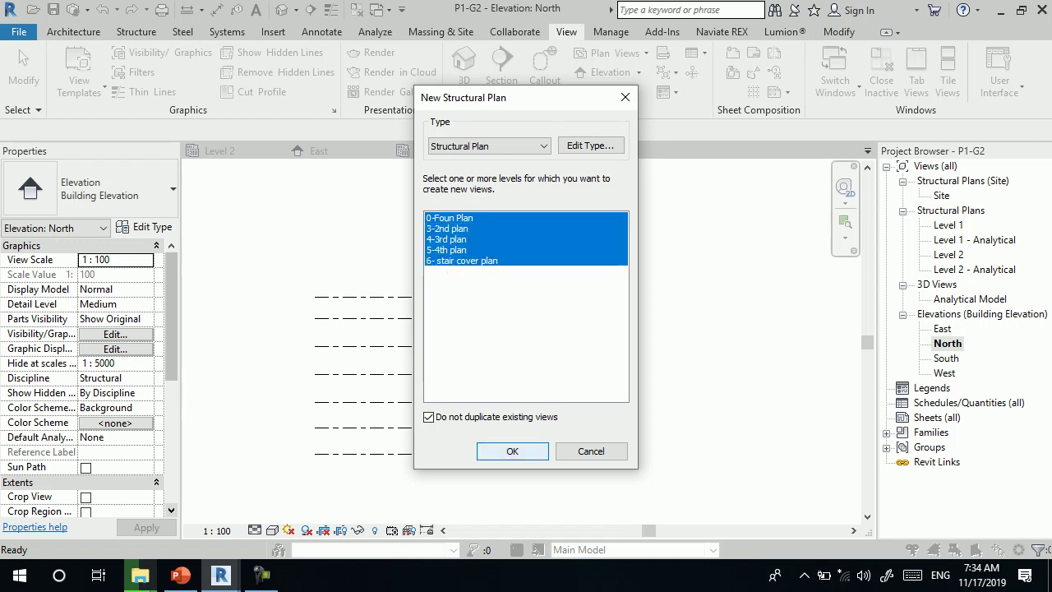
click(512, 451)
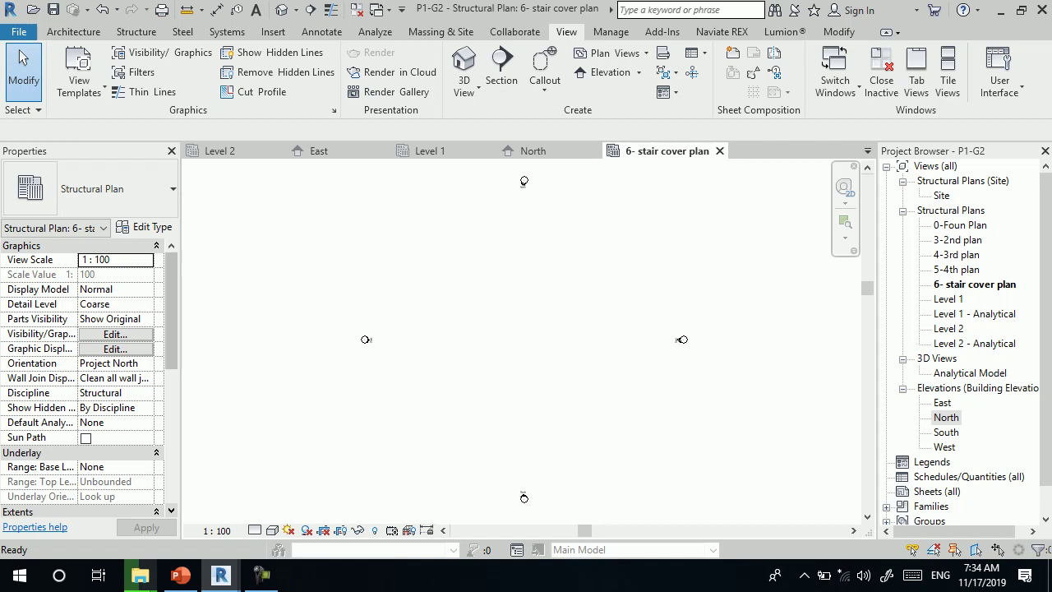
Reopen the North elevation, confirm no levels lack structural plans, and select 6- stair cover plan
double_click(947, 416)
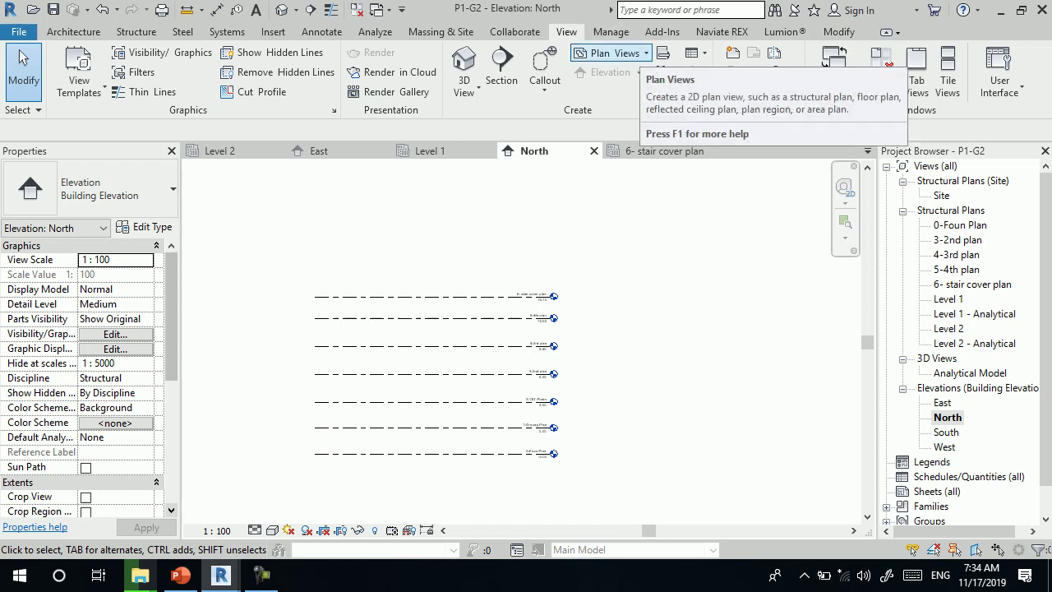
click(612, 54)
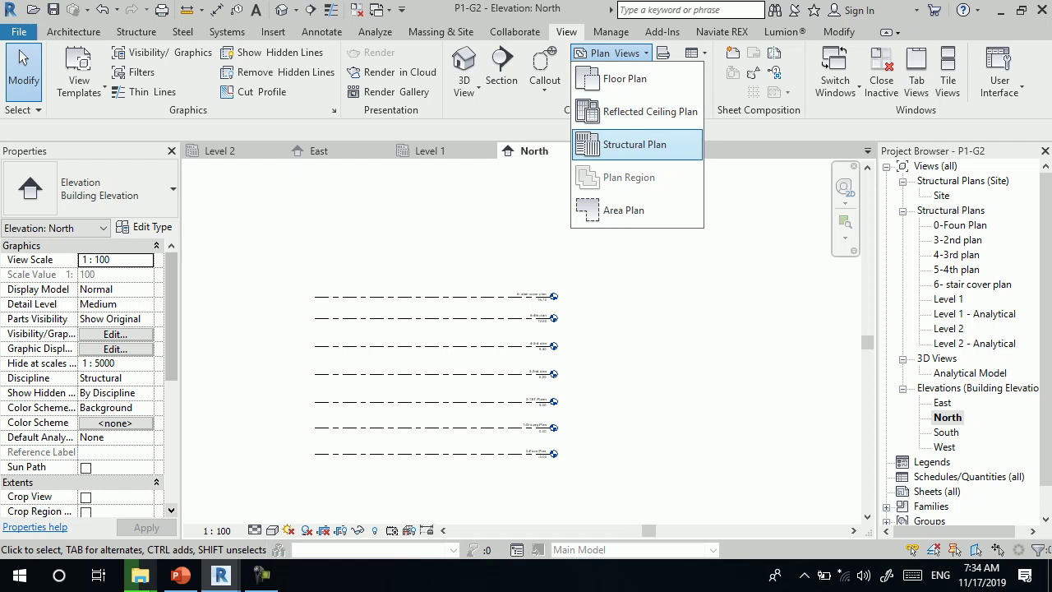
click(635, 145)
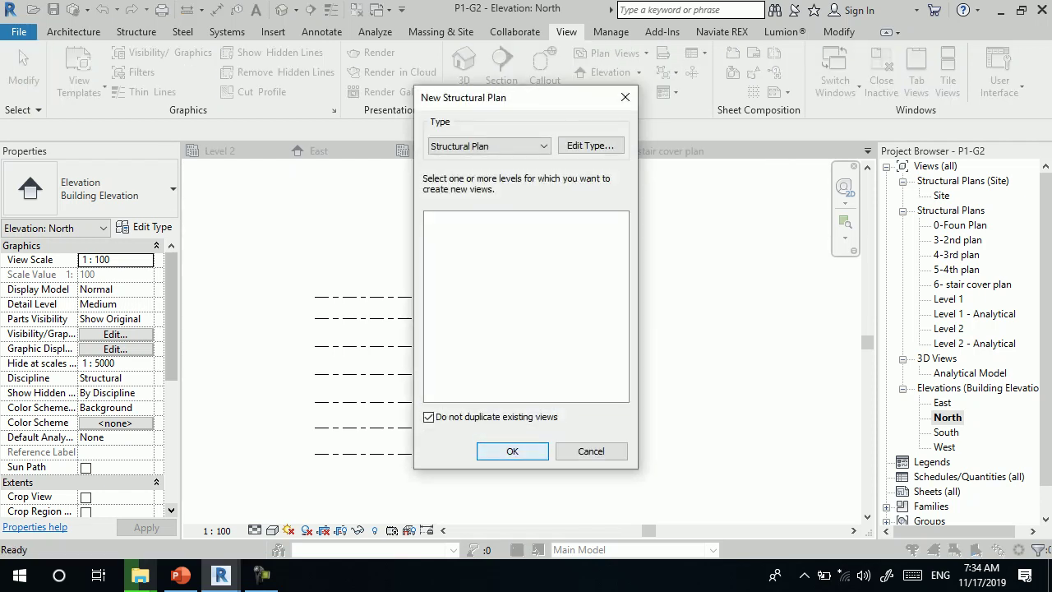
click(512, 451)
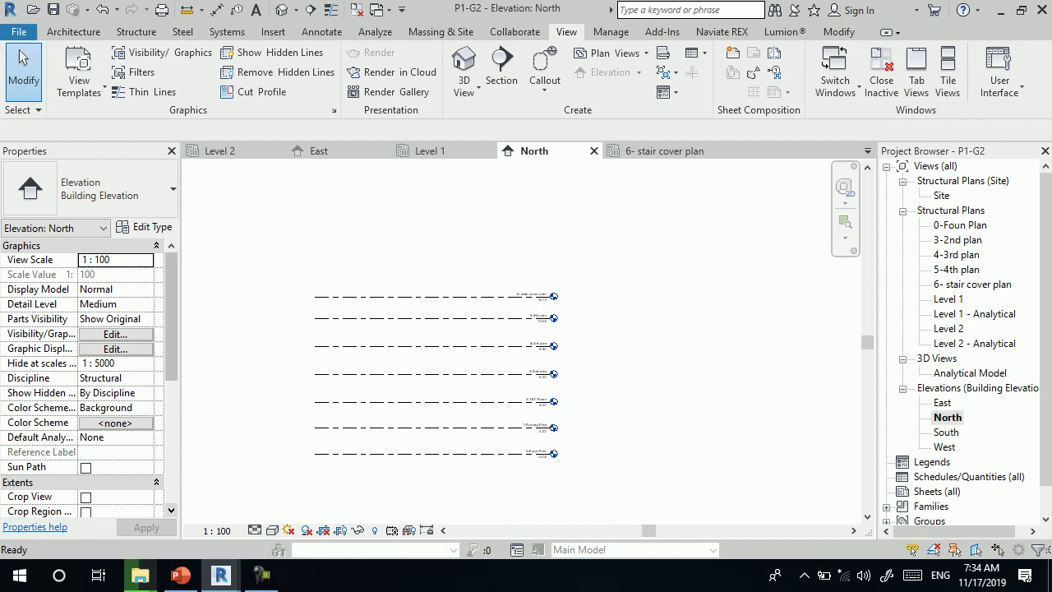
click(973, 283)
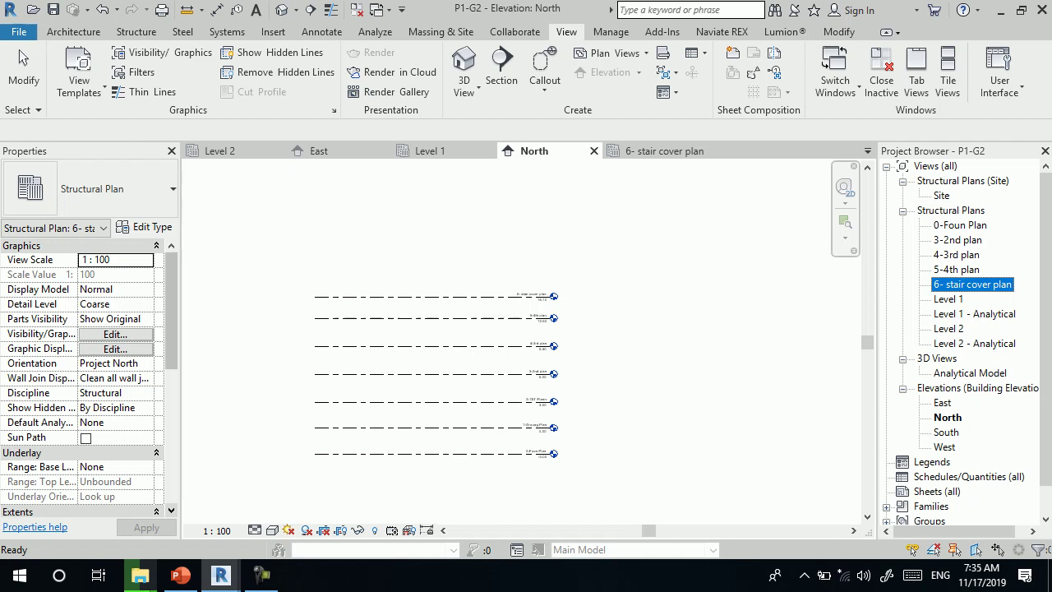
Select the 1-Groung Plan level to show its 3.0000 spacings to neighbouring levels
scroll(502, 410, up, 2)
scroll(501, 409, up, 1)
scroll(585, 356, up, 2)
scroll(586, 357, up, 2)
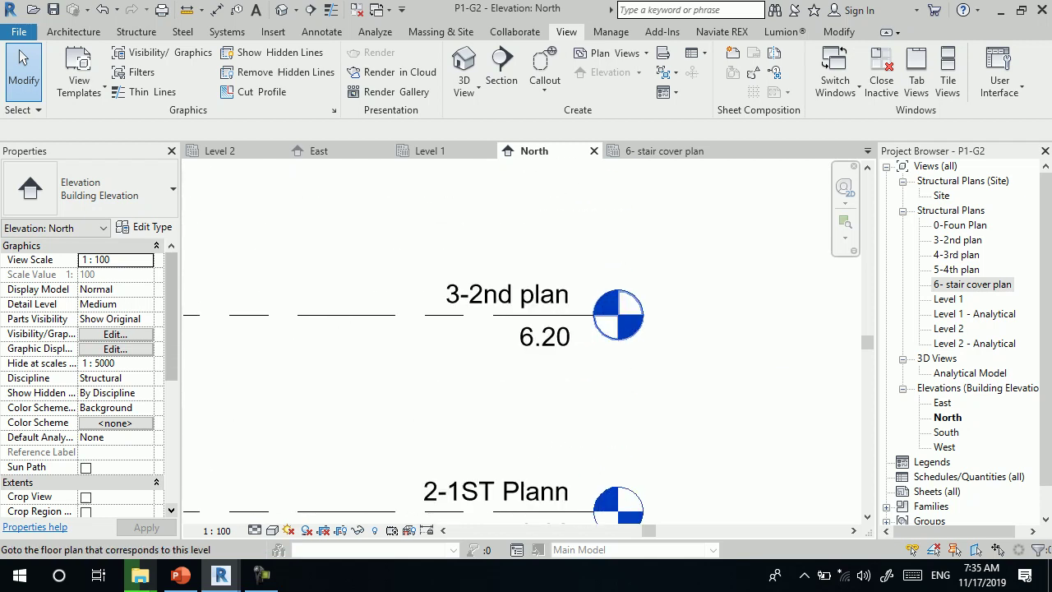
scroll(638, 335, down, 5)
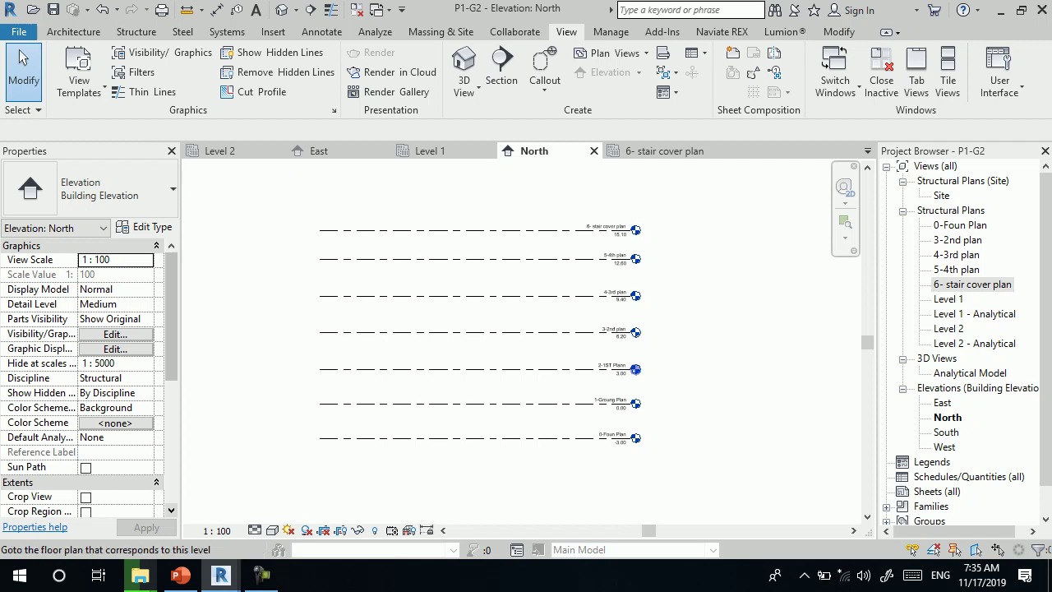
scroll(525, 392, up, 1)
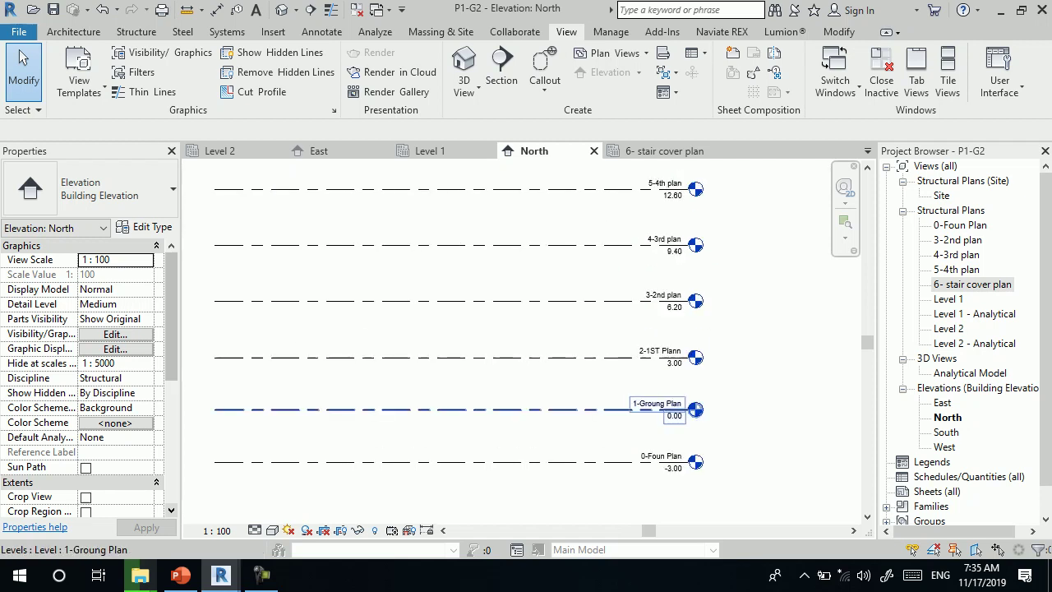
scroll(509, 435, down, 1)
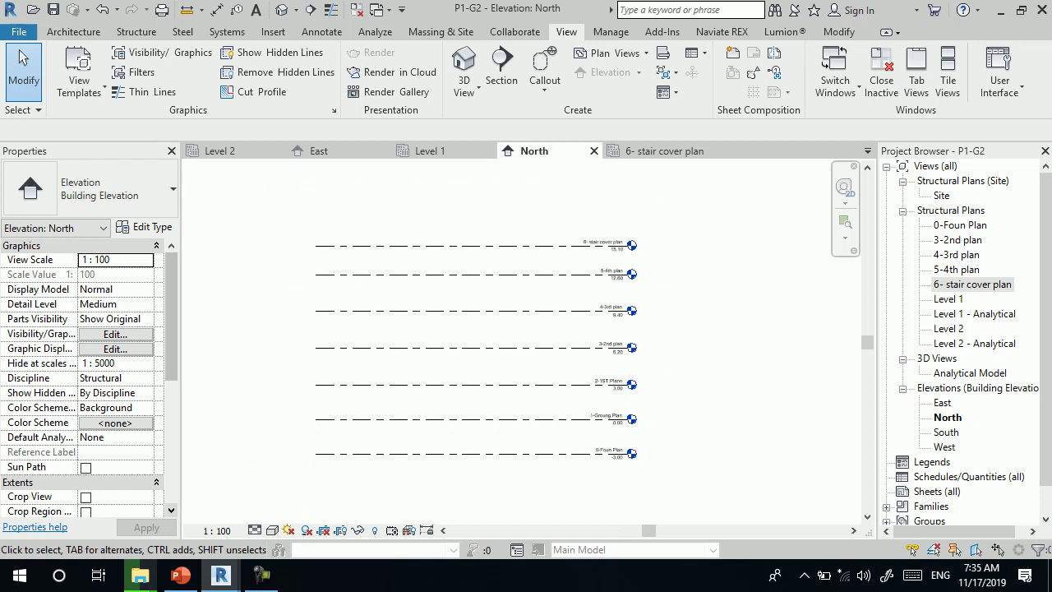
click(473, 420)
scroll(389, 410, up, 1)
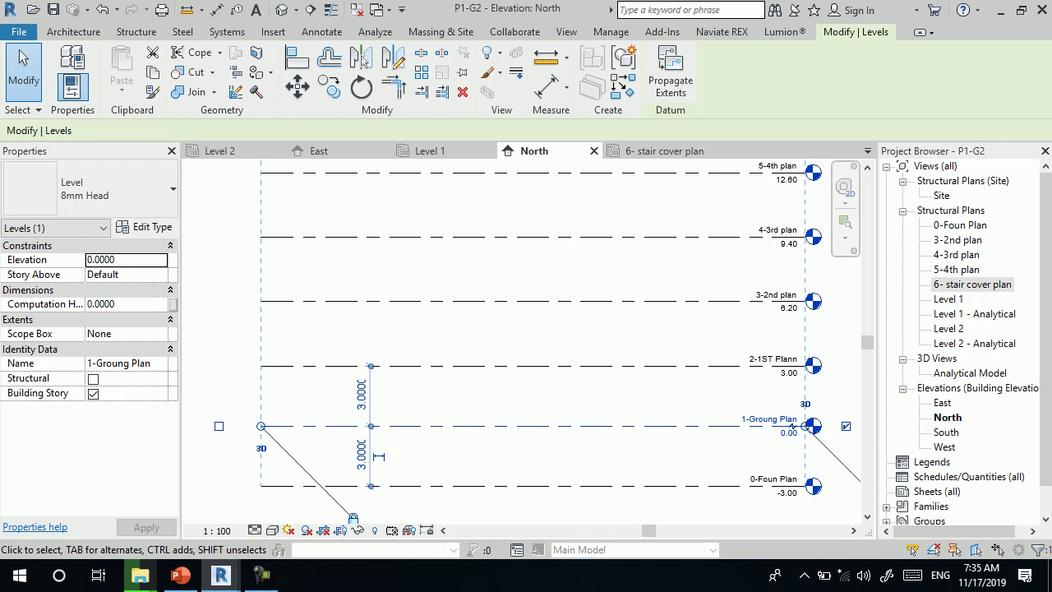
Try raising 2-1ST Plann to 4.00 via its temporary dimension, then undo back to 3.00
key(z)
key(f)
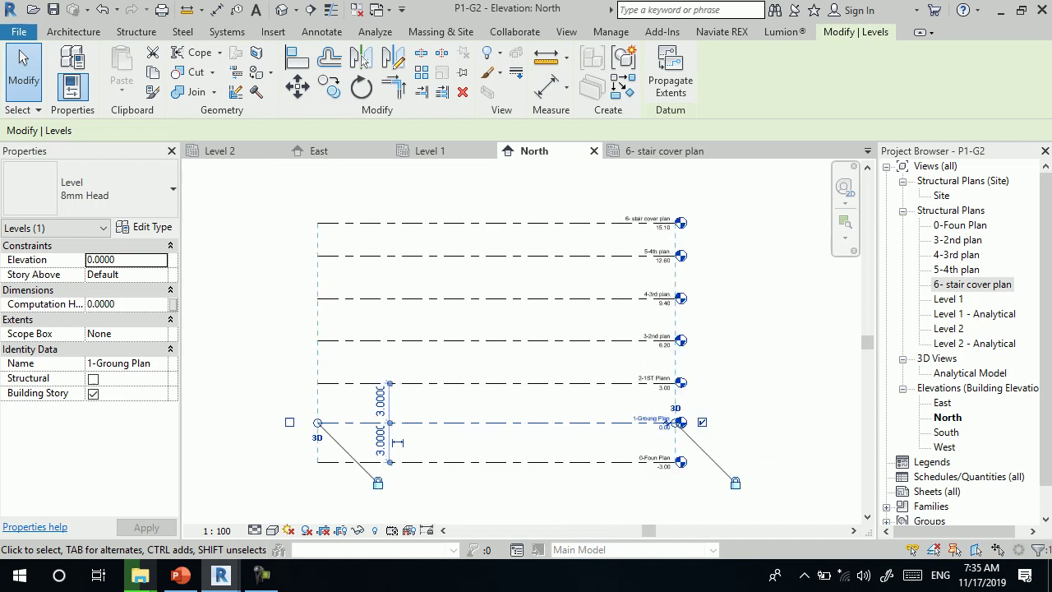
scroll(462, 398, up, 3)
click(460, 374)
click(360, 405)
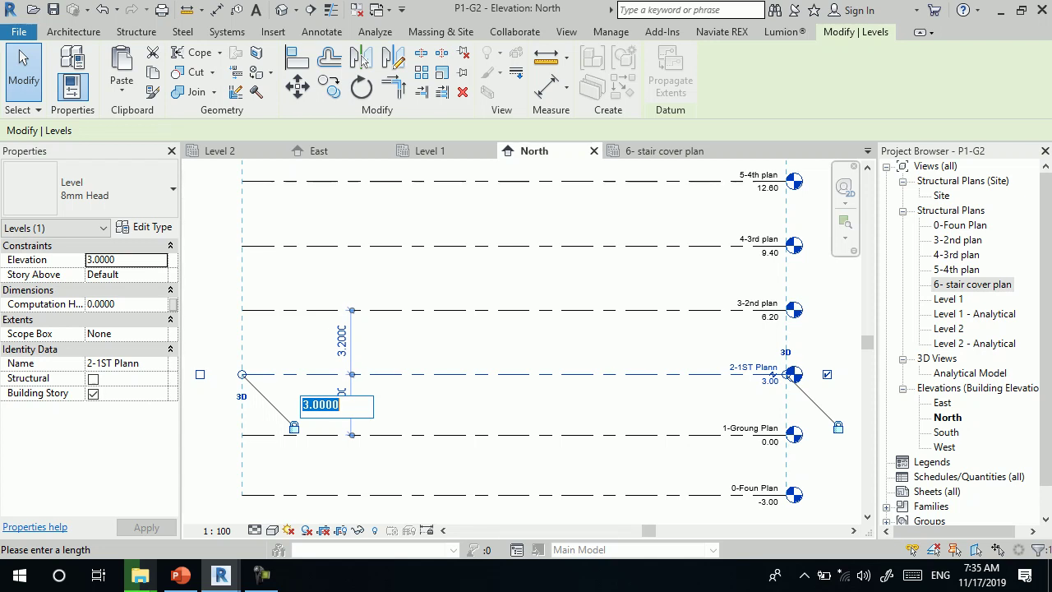
text(4)
key(Return)
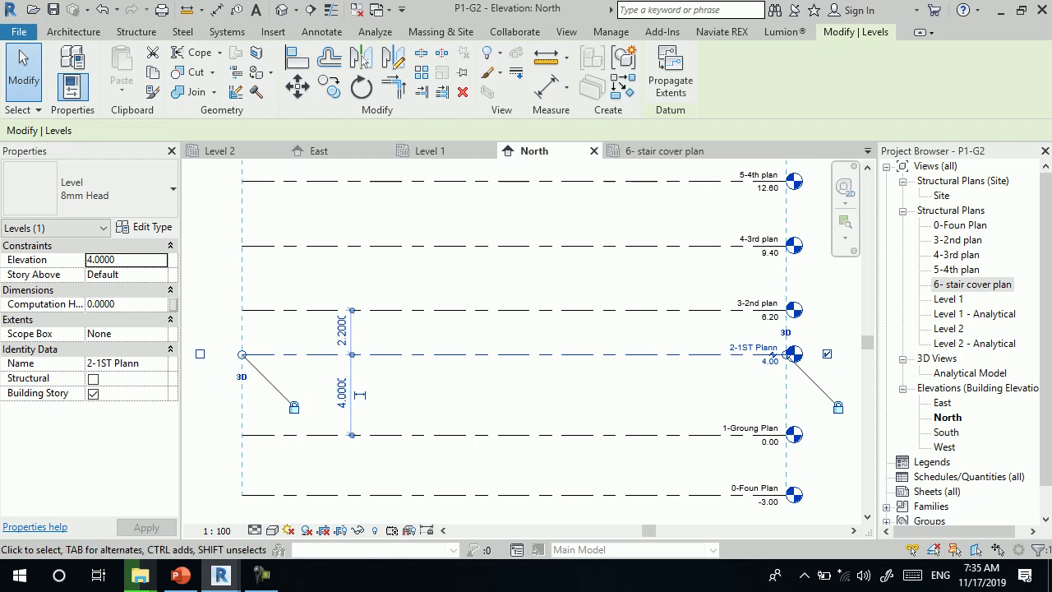
key(ctrl+z)
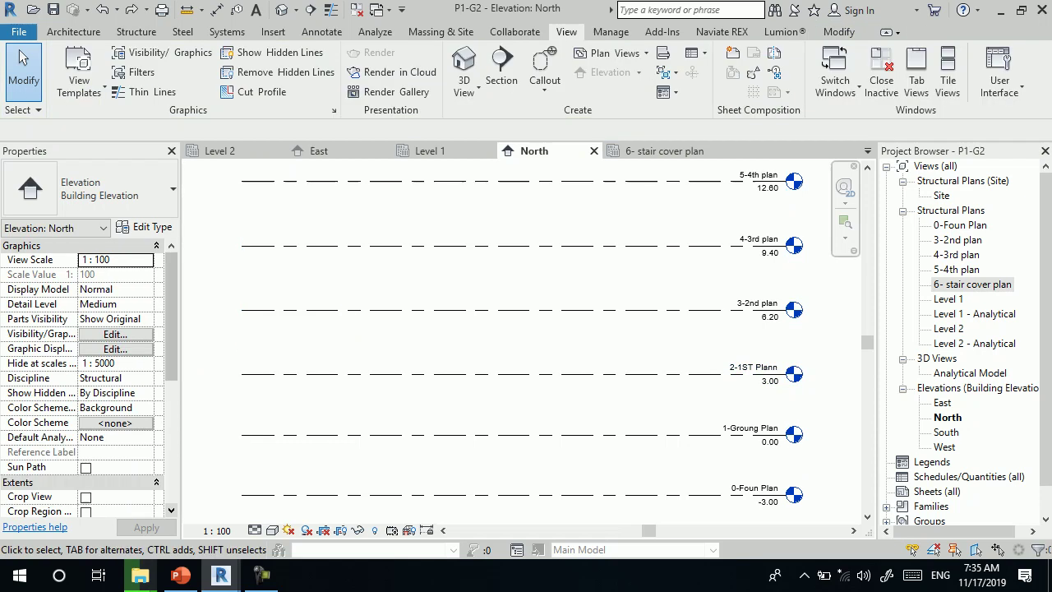
Attempt several window selections of the upper level lines, clearing each attempt
scroll(382, 354, down, 2)
drag(377, 186, 294, 383)
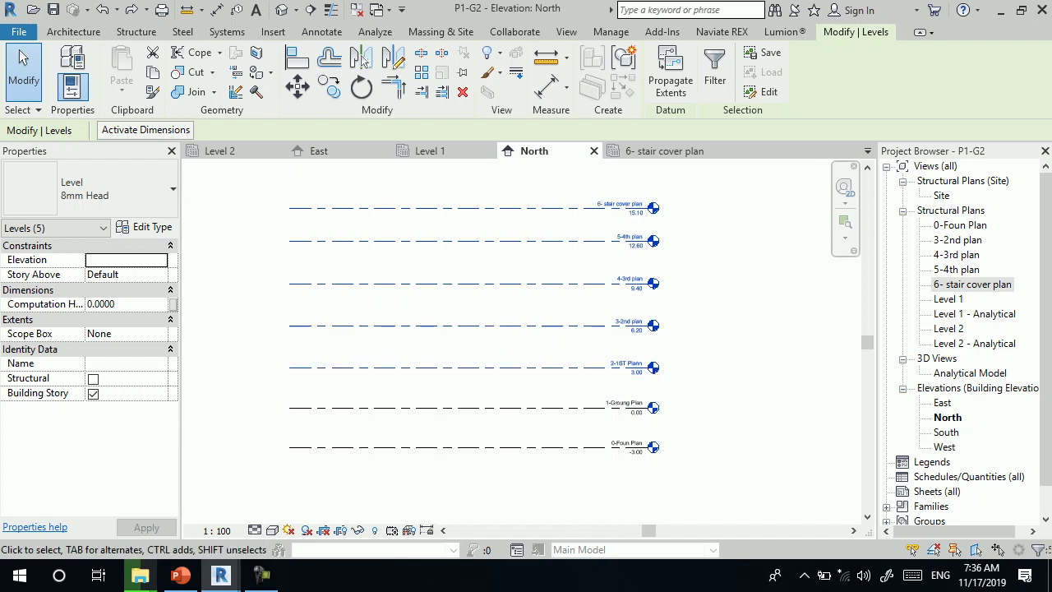
key(Escape)
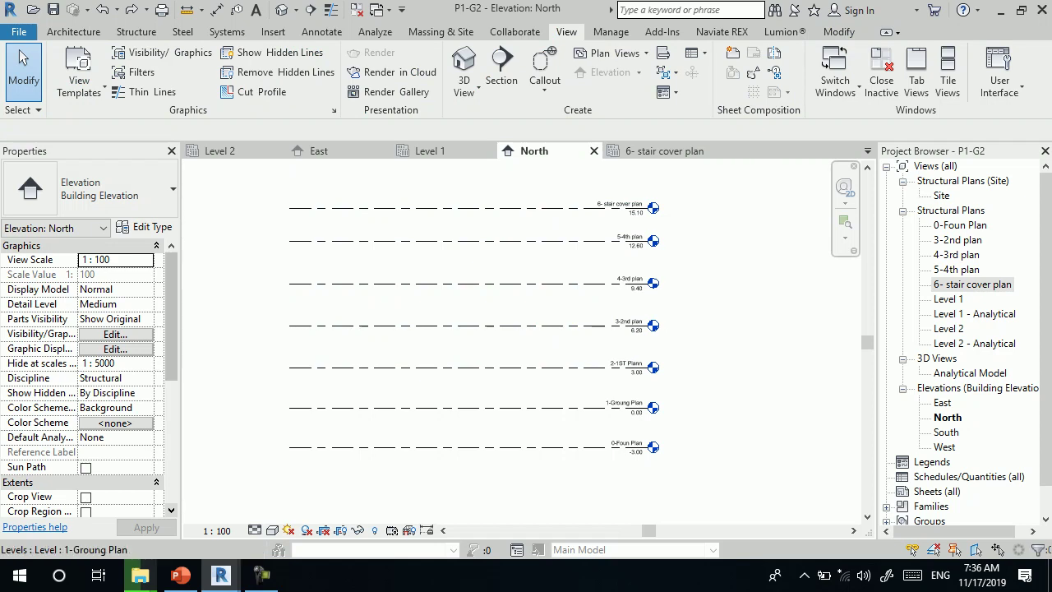
drag(398, 185, 330, 360)
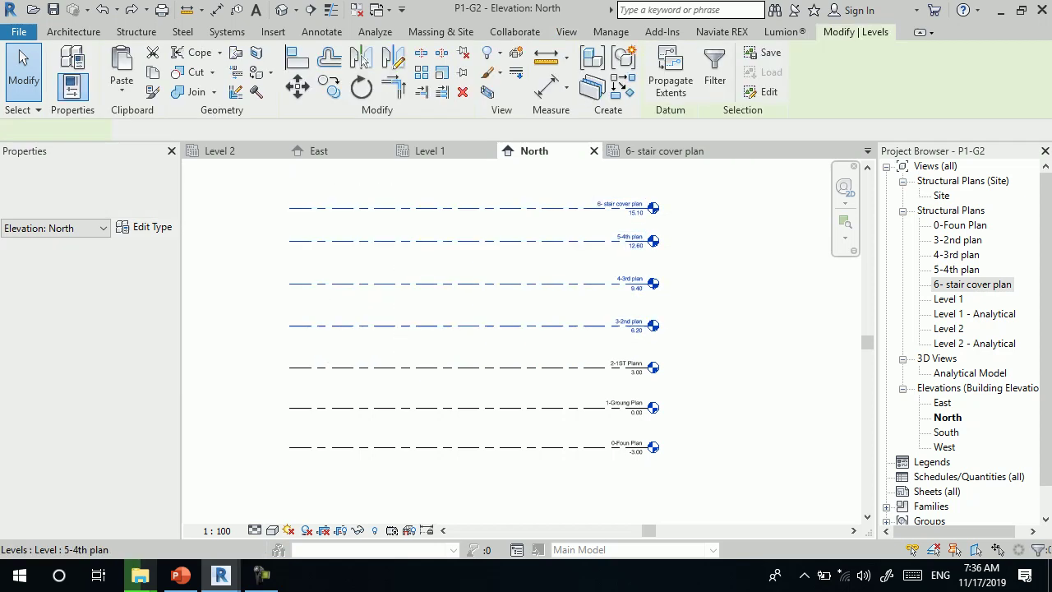
key(Escape)
drag(413, 186, 304, 378)
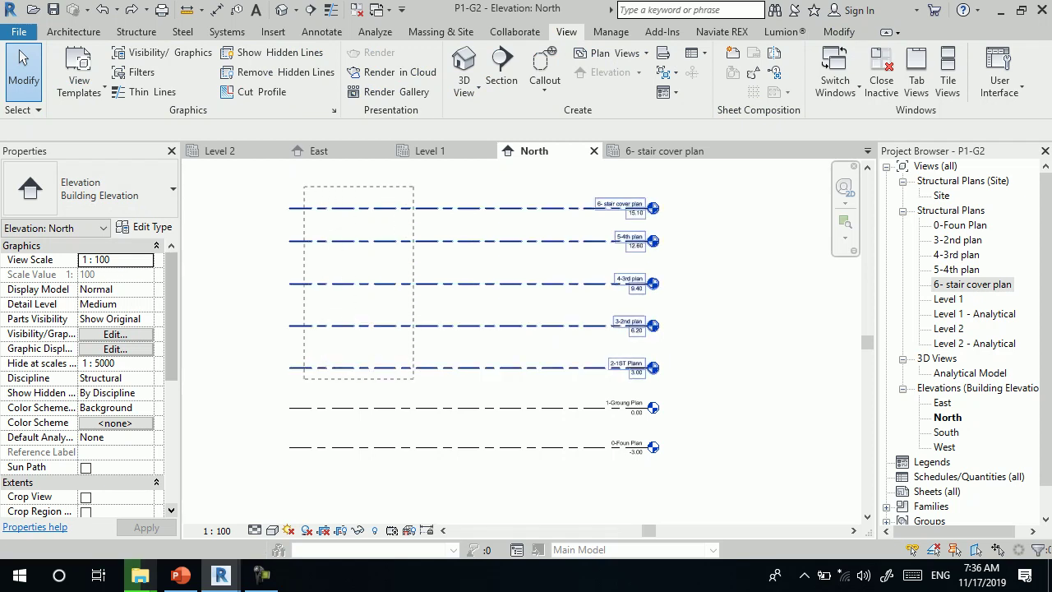
key(Escape)
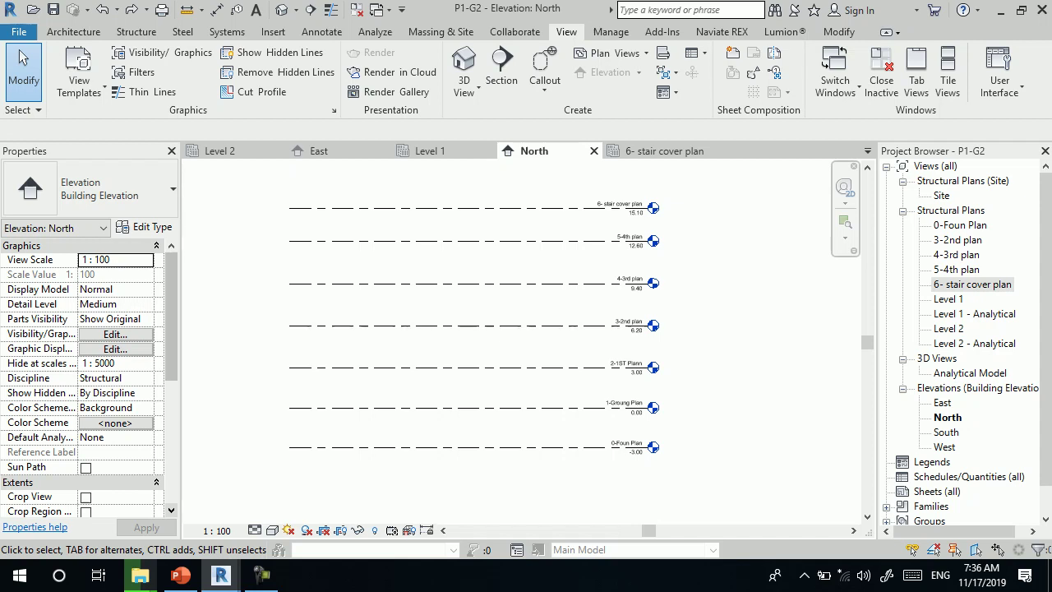
Select the five upper levels, 2-1ST Plann through 6- stair cover plan, together
mouse_move(306, 388)
mouse_down()
mouse_move(480, 194)
mouse_move(539, 160)
mouse_up()
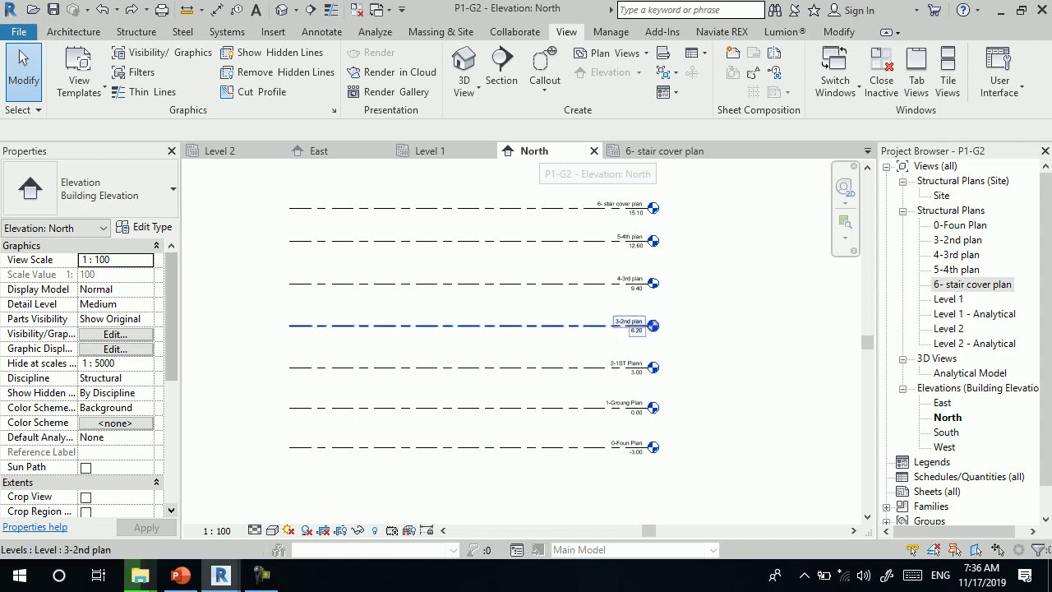
scroll(384, 362, down, 1)
scroll(384, 361, down, 1)
drag(334, 381, 493, 218)
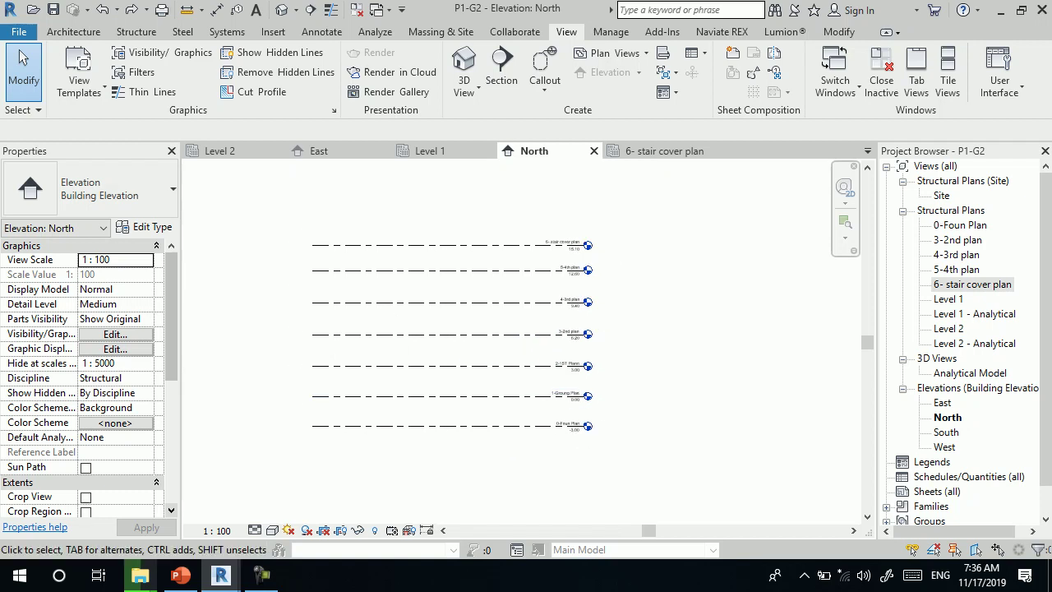
drag(260, 472, 704, 179)
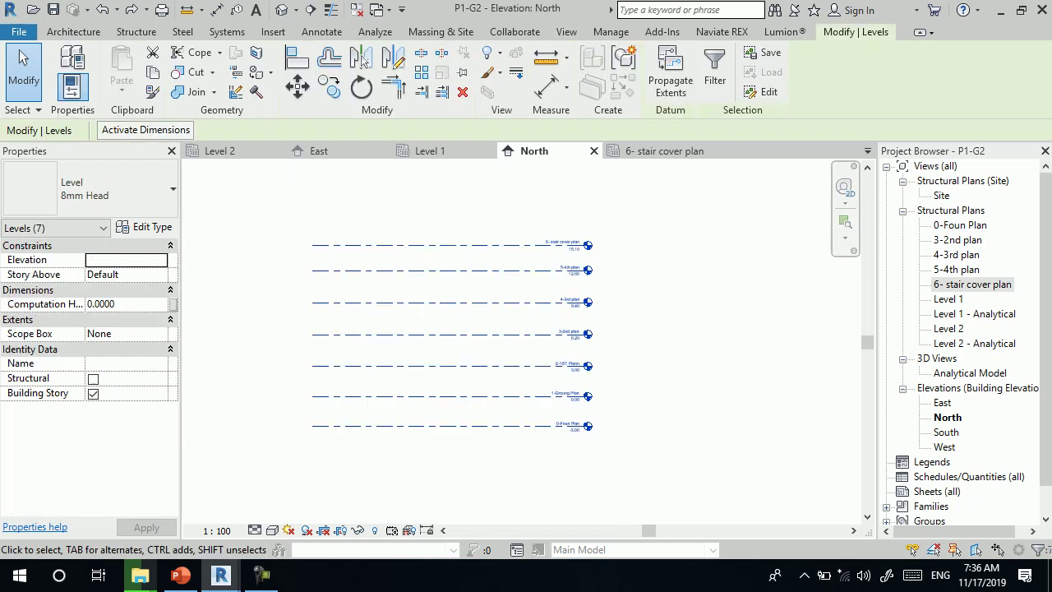
key(Escape)
drag(620, 200, 404, 518)
key(Escape)
drag(355, 215, 315, 377)
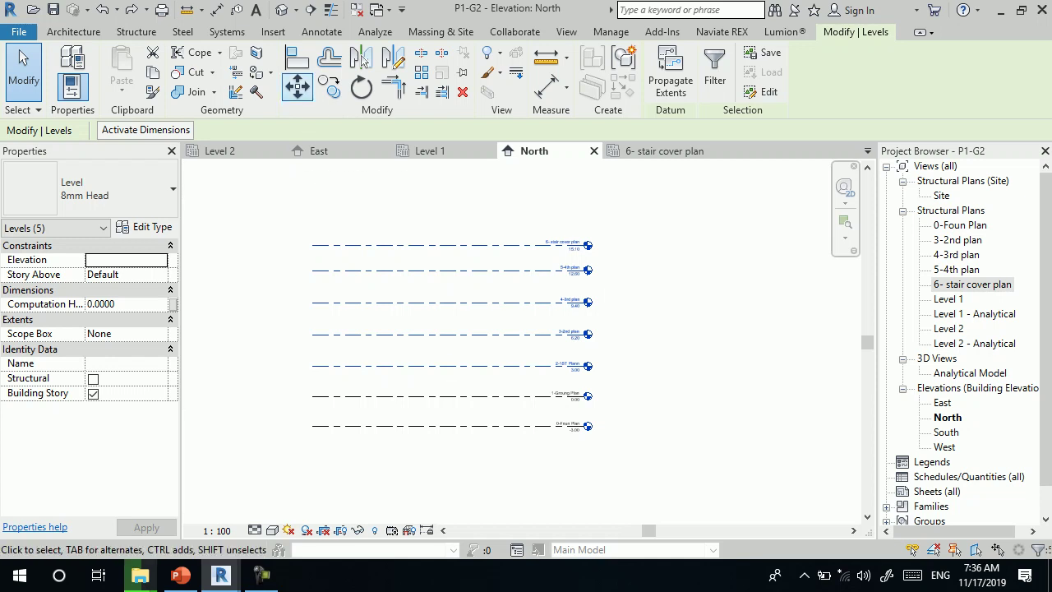
click(298, 85)
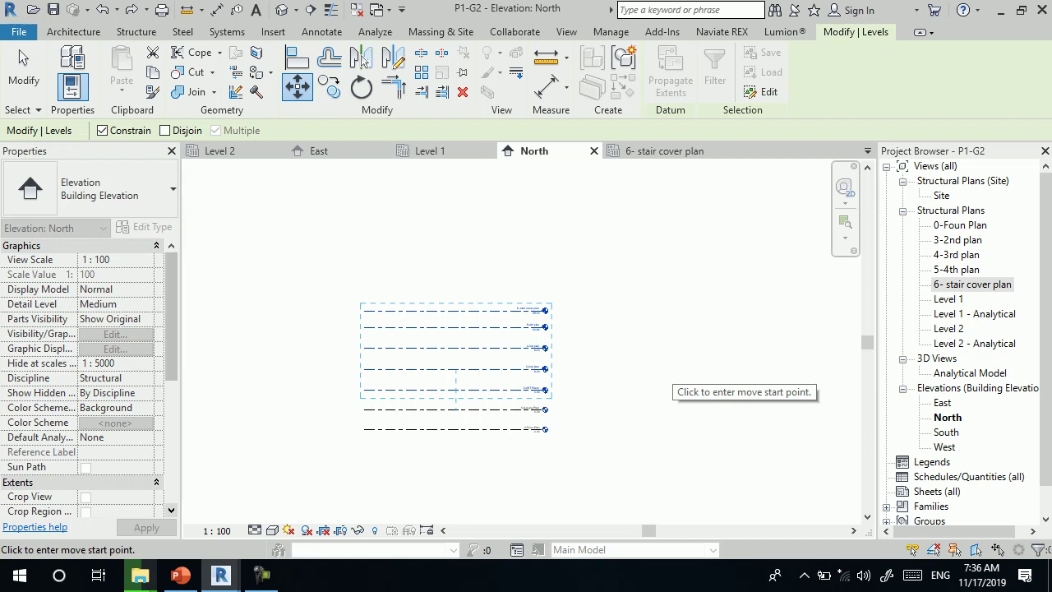
click(672, 360)
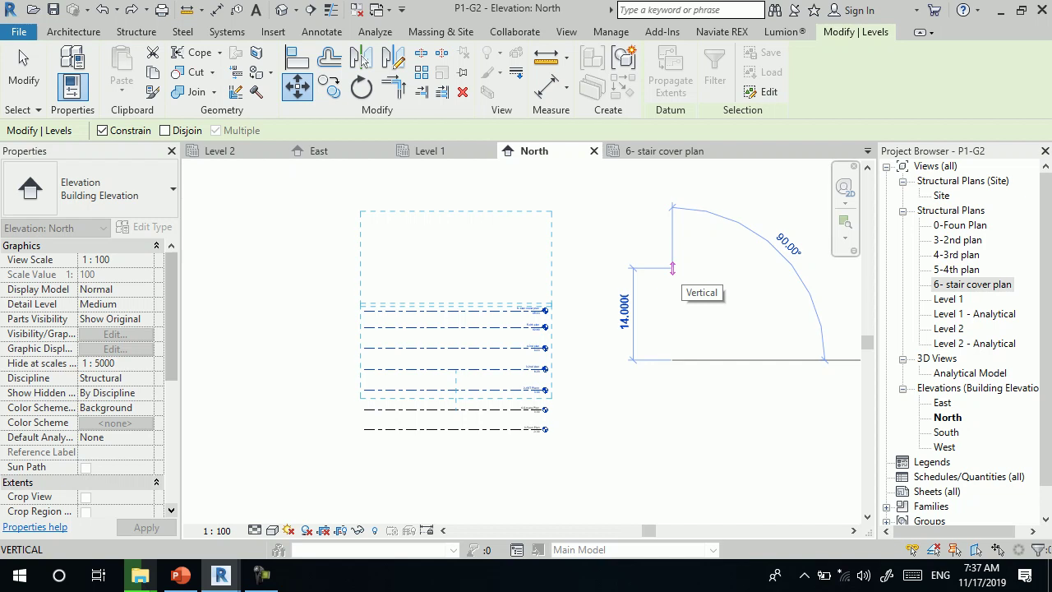
text(1)
key(Return)
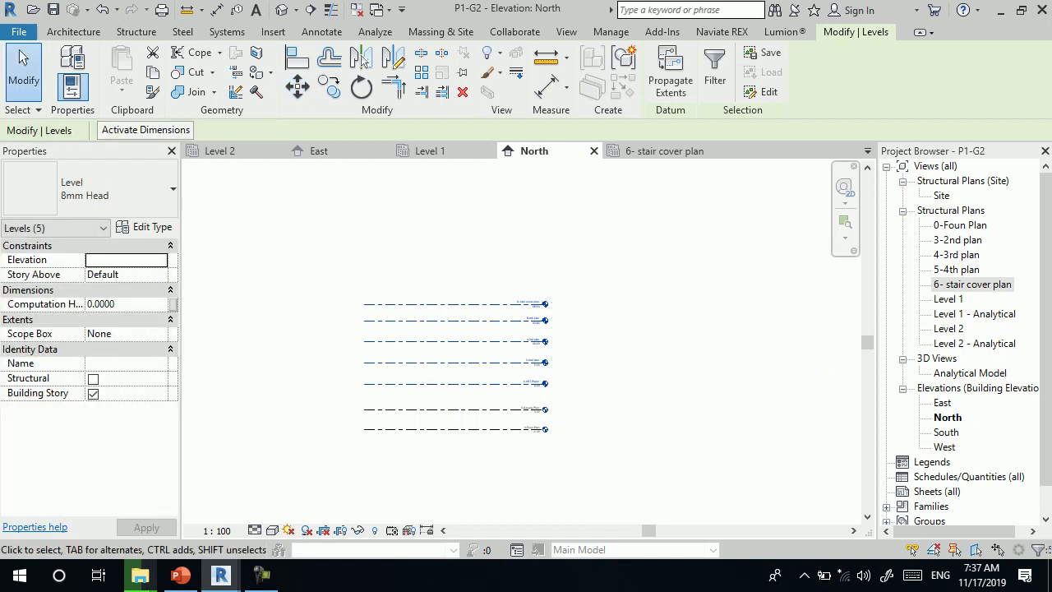
key(Escape)
scroll(444, 383, up, 3)
click(444, 383)
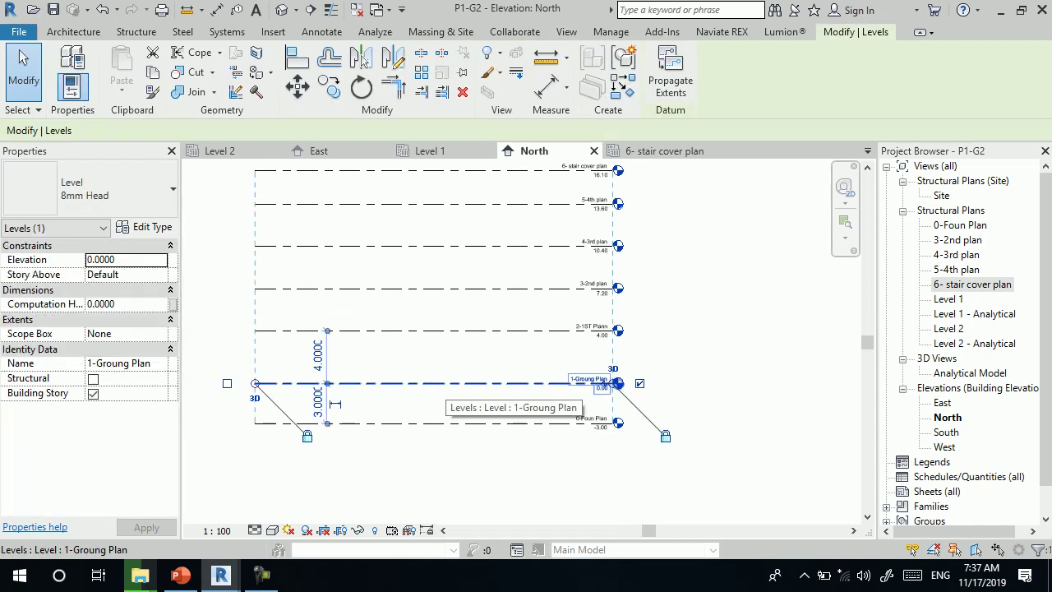
key(Escape)
scroll(426, 443, down, 3)
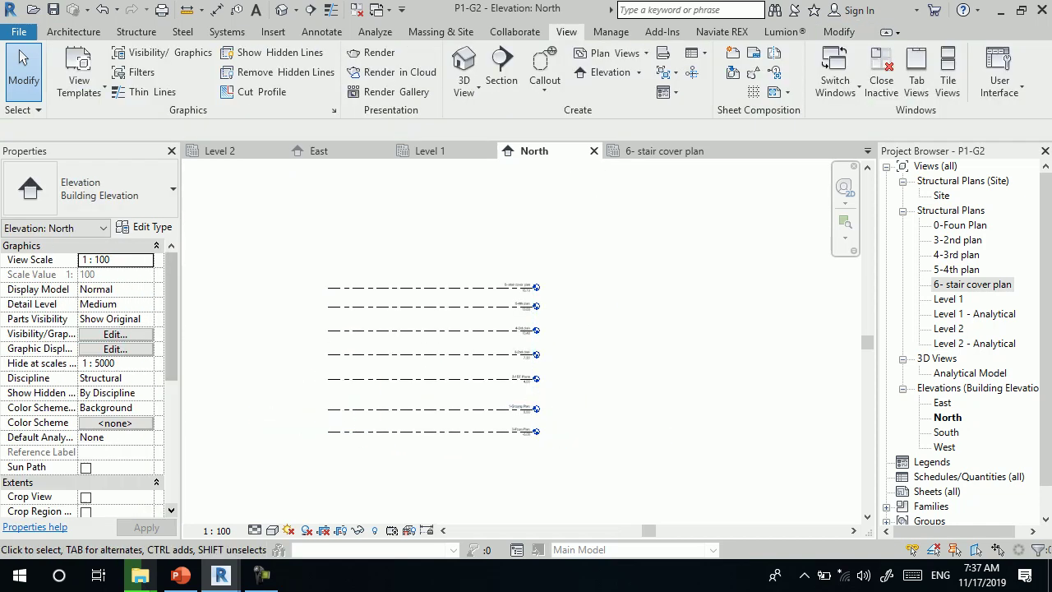
scroll(600, 411, down, 1)
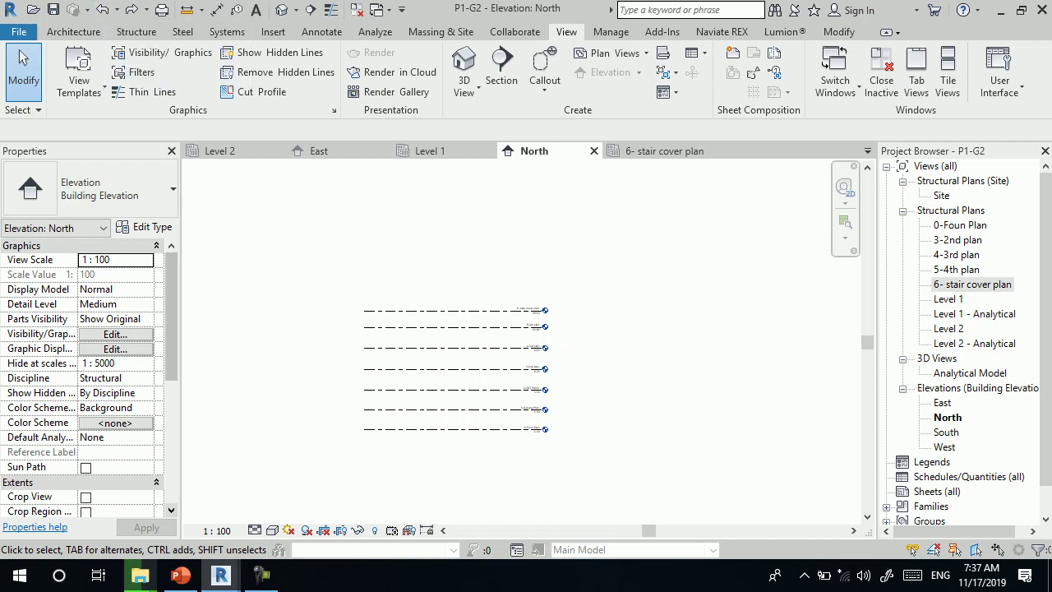
scroll(397, 428, up, 3)
drag(411, 223, 358, 379)
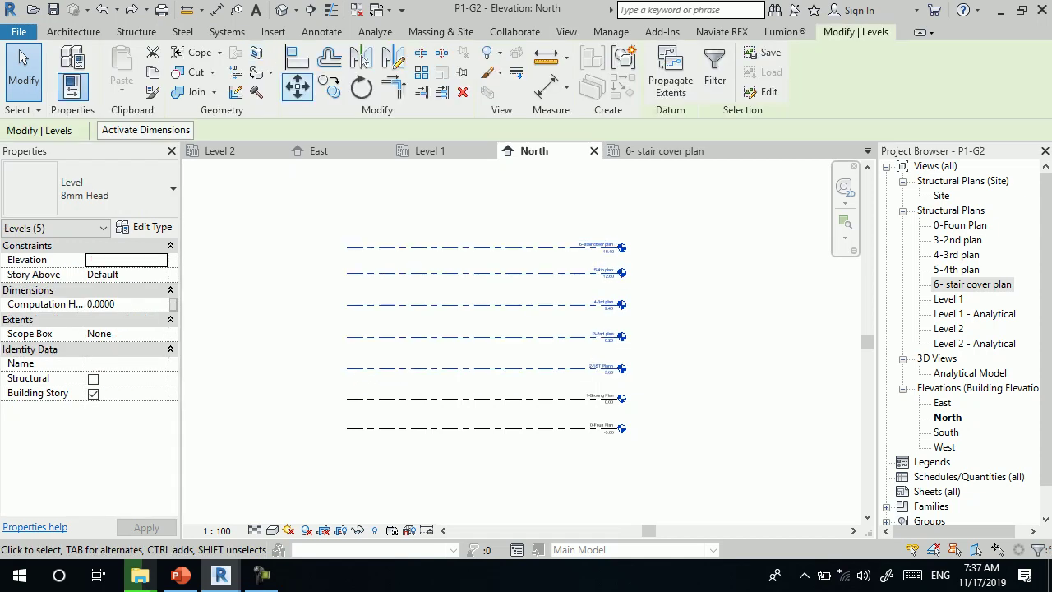
Move the five upper levels up 1 with Constrain on, putting the top at 16.10
click(298, 86)
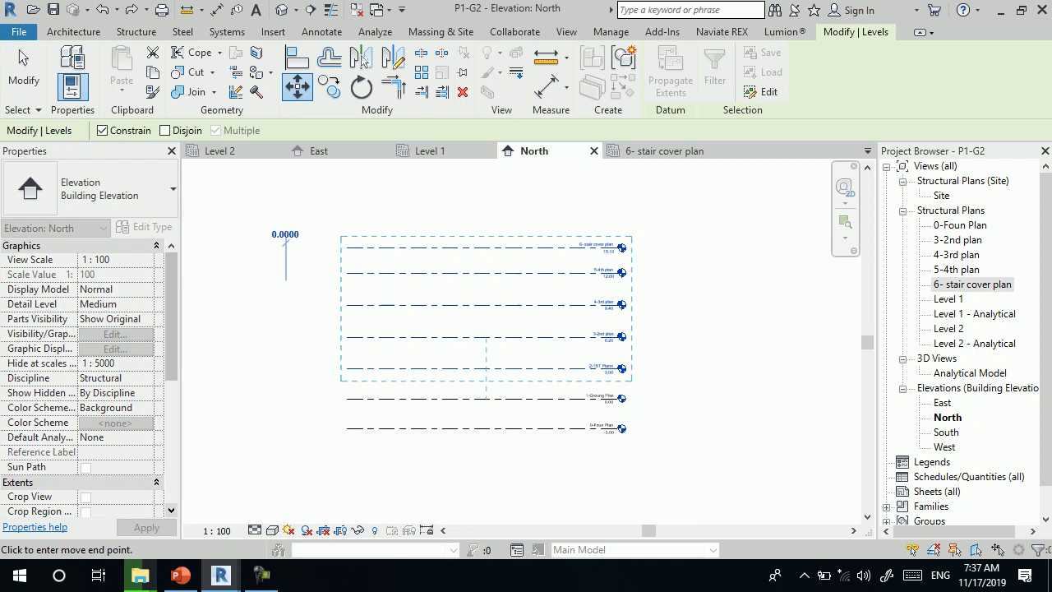
click(286, 282)
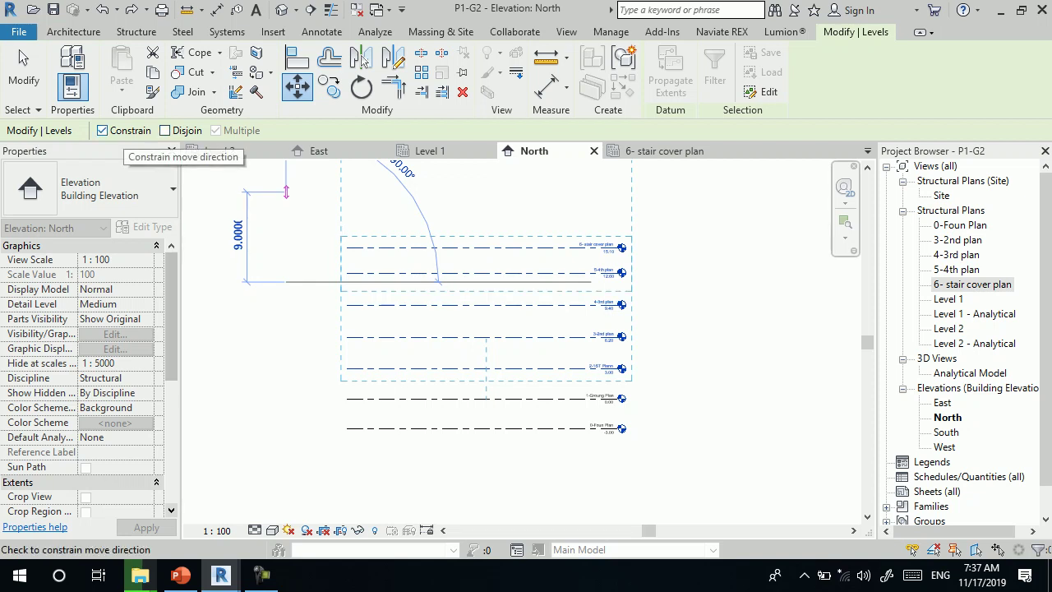
click(103, 130)
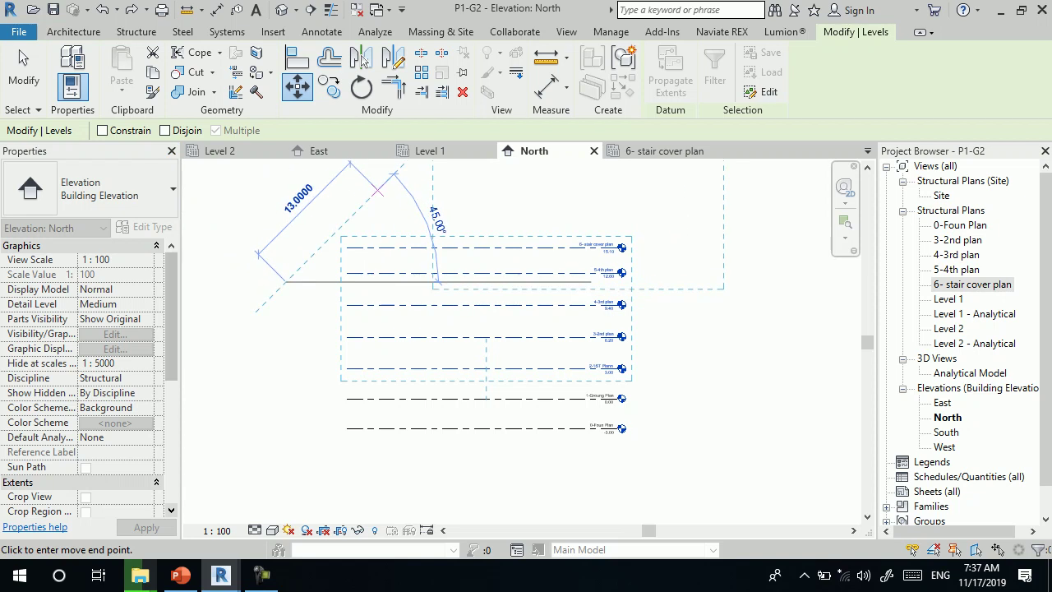
click(102, 130)
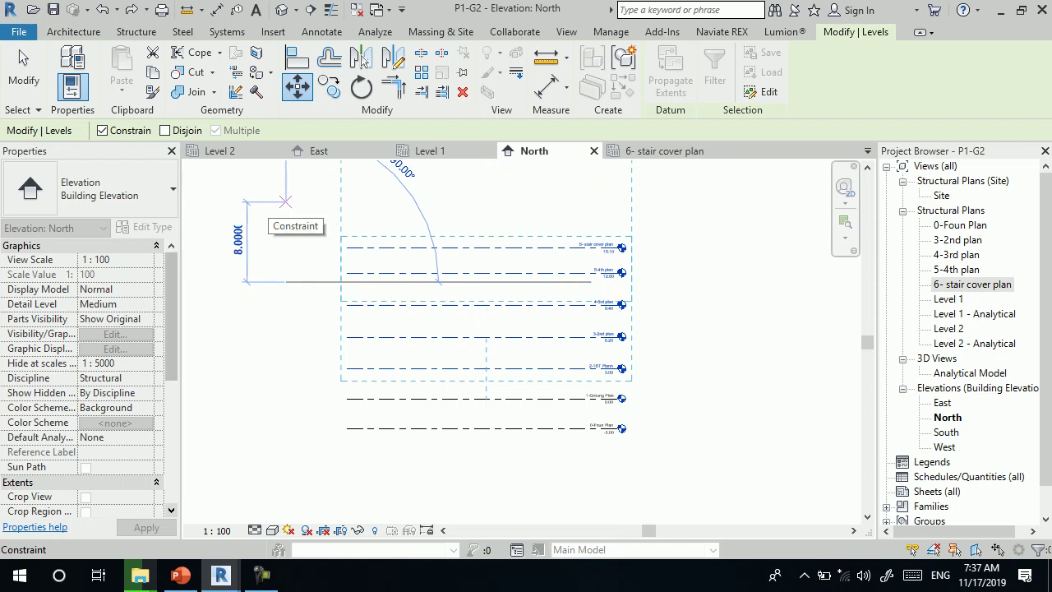
text(1)
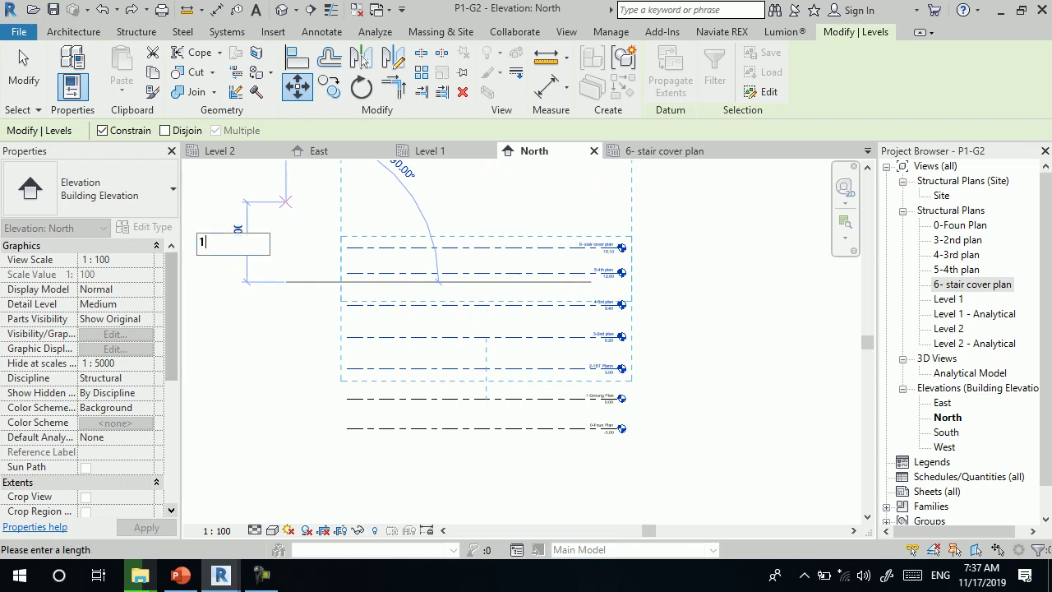
key(Return)
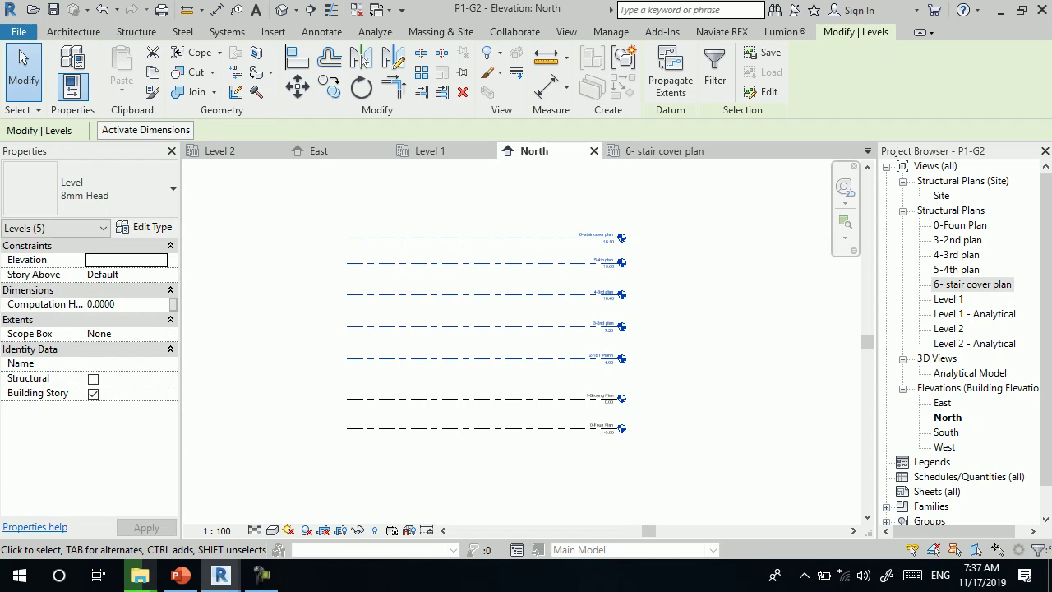
key(Escape)
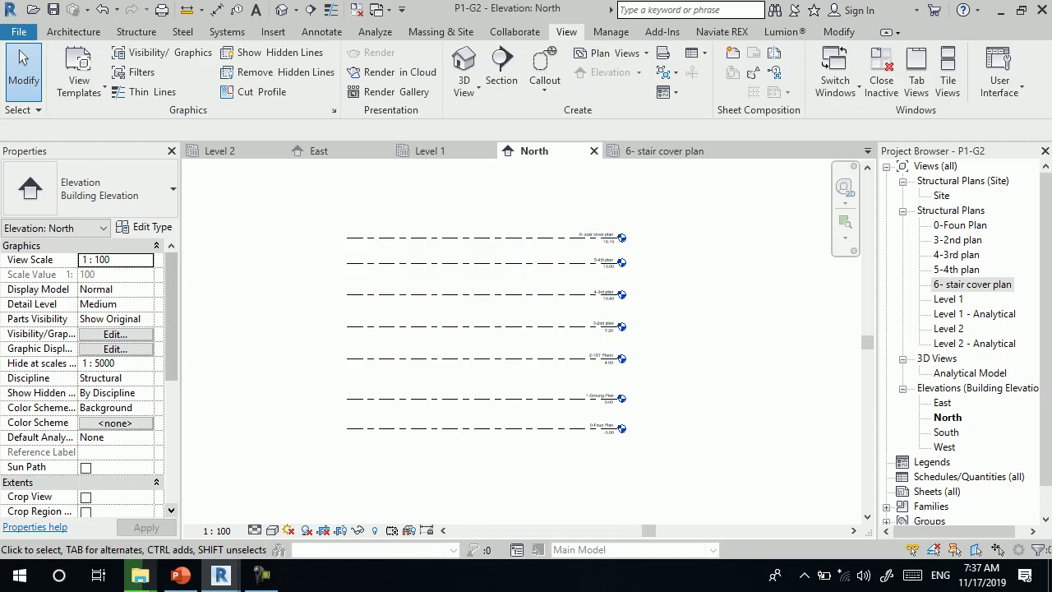
Open the 3-2nd plan view from Structural Plans in the Project Browser
click(261, 575)
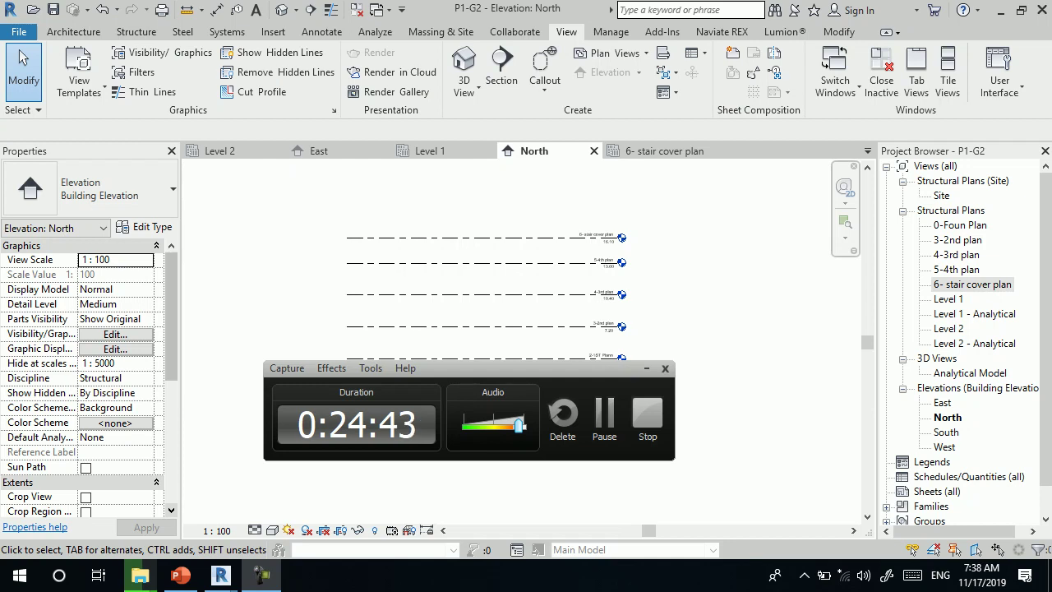
click(647, 368)
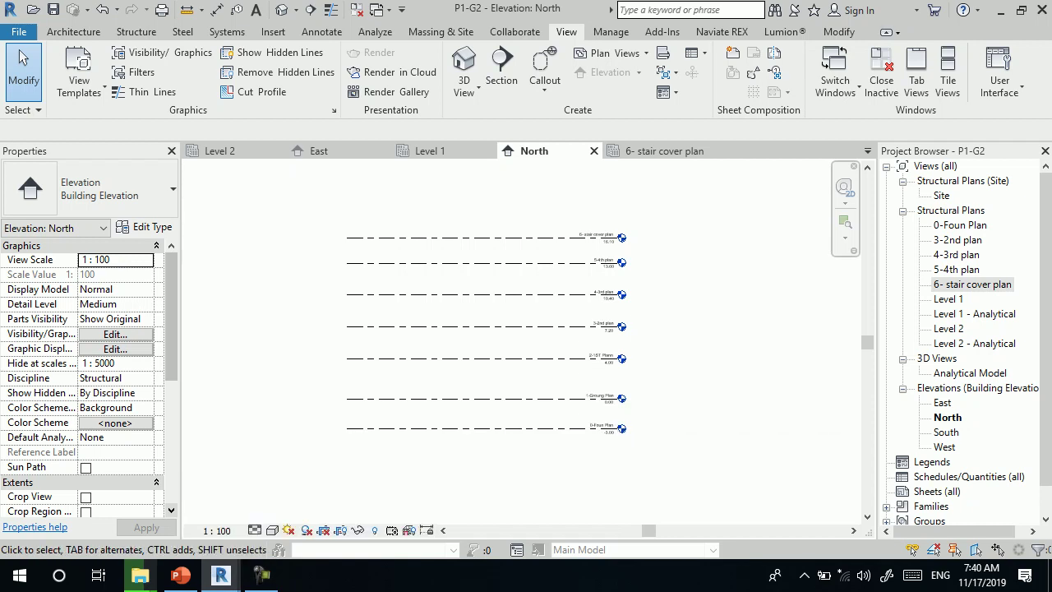
double_click(958, 240)
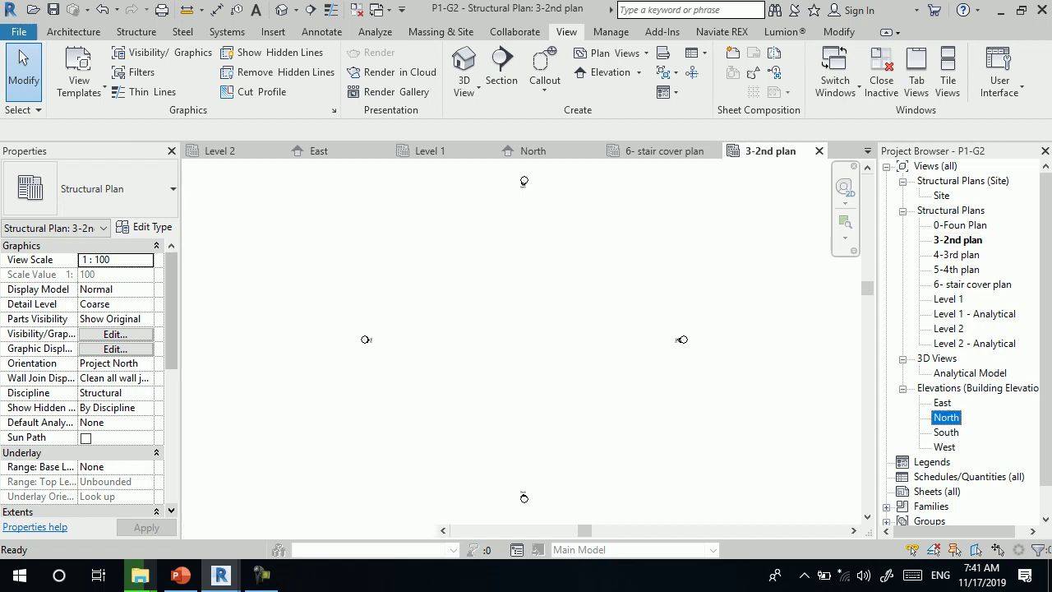
Return to the North elevation and select the Level 1 structural plan in the browser
click(534, 151)
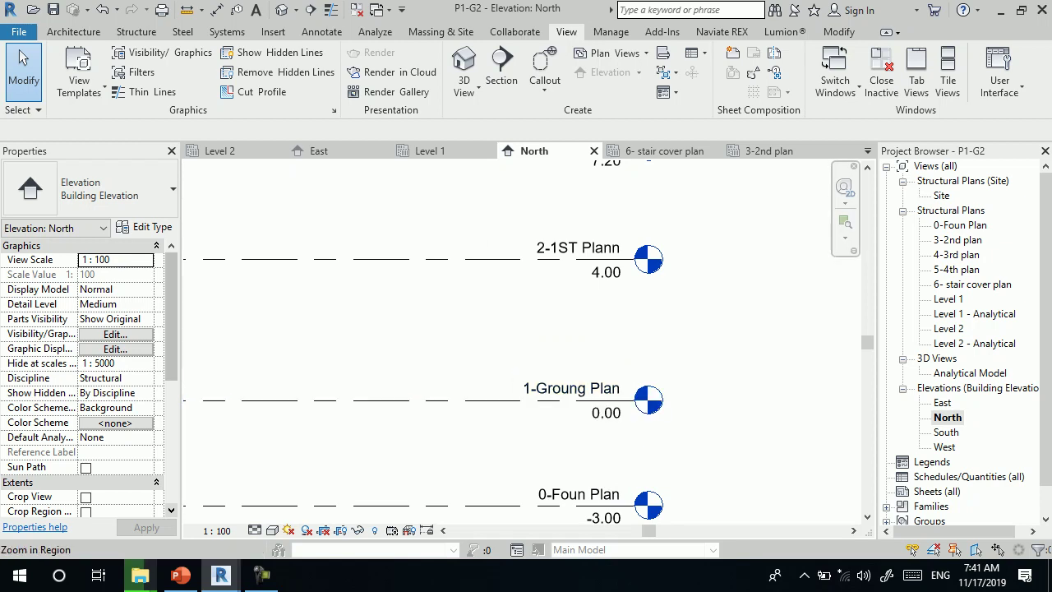
click(948, 299)
click(949, 329)
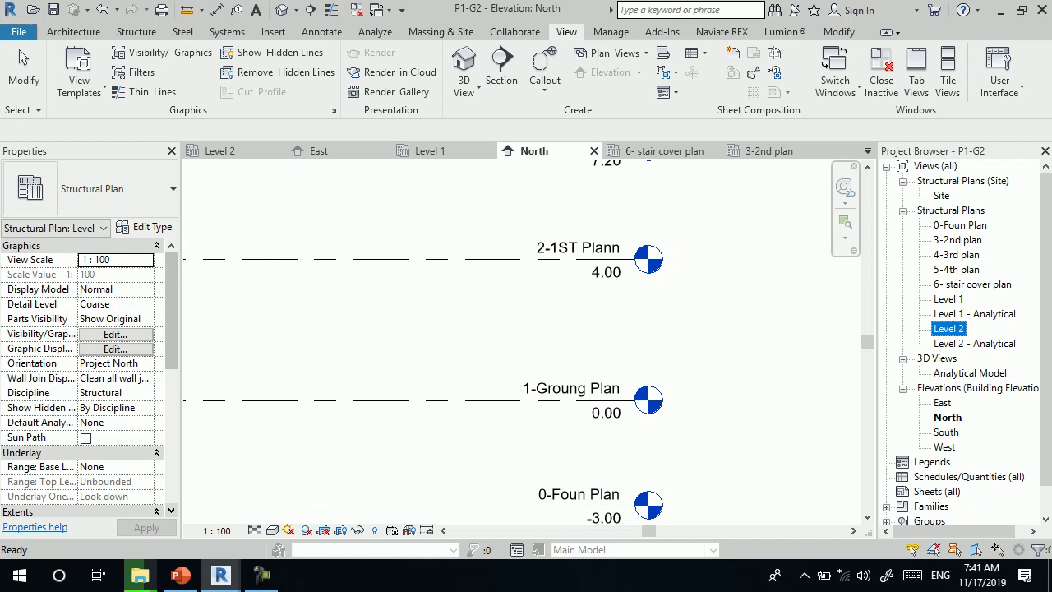
click(948, 299)
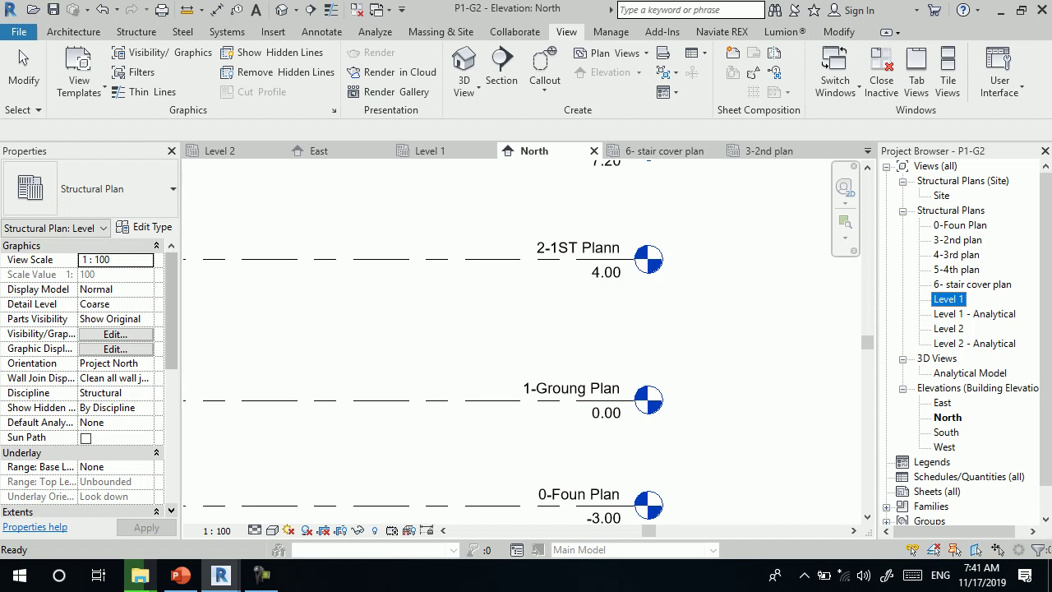
Rename the Level 1 structural plan to 1-Groung plan
right_click(949, 300)
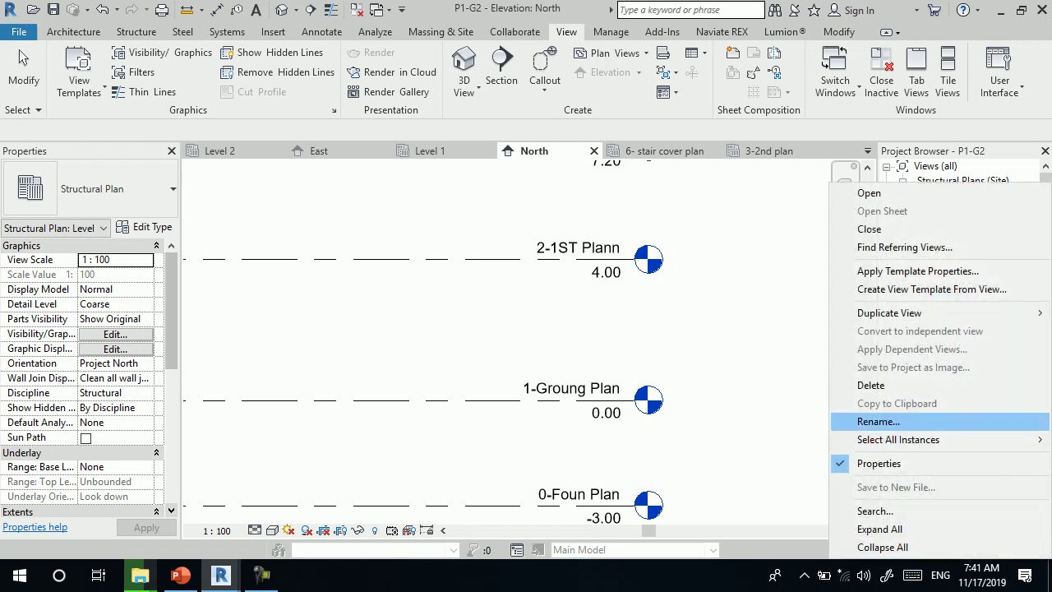
key(Return)
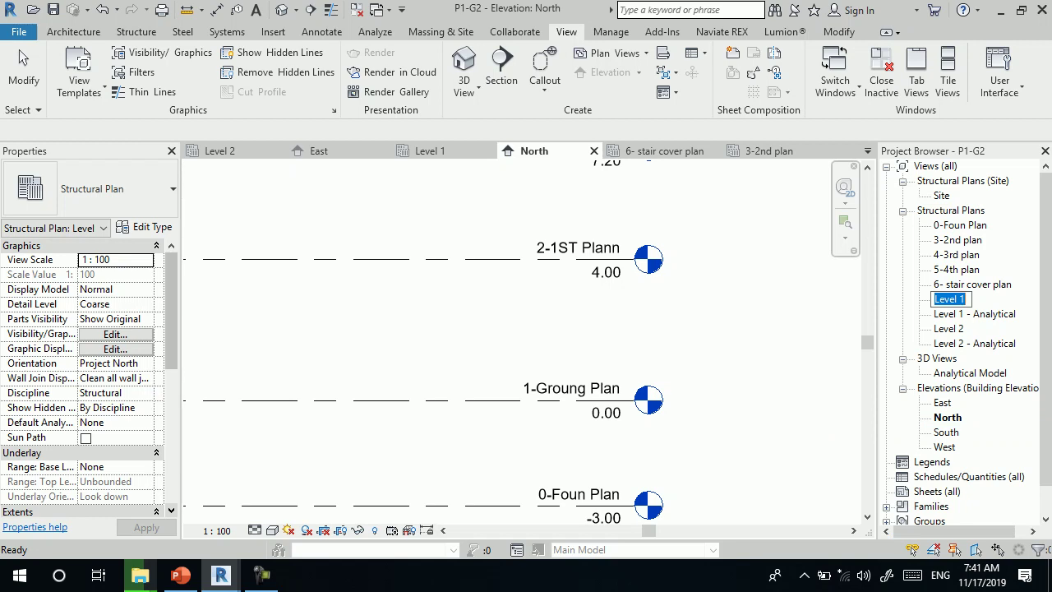
text(10)
key(BackSpace)
key(BackSpace)
key(alt+shift)
text(1-س)
key(BackSpace)
key(BackSpace)
key(BackSpace)
key(alt+shift)
text(1-)
text(g)
key(BackSpace)
text(Groung )
text(P)
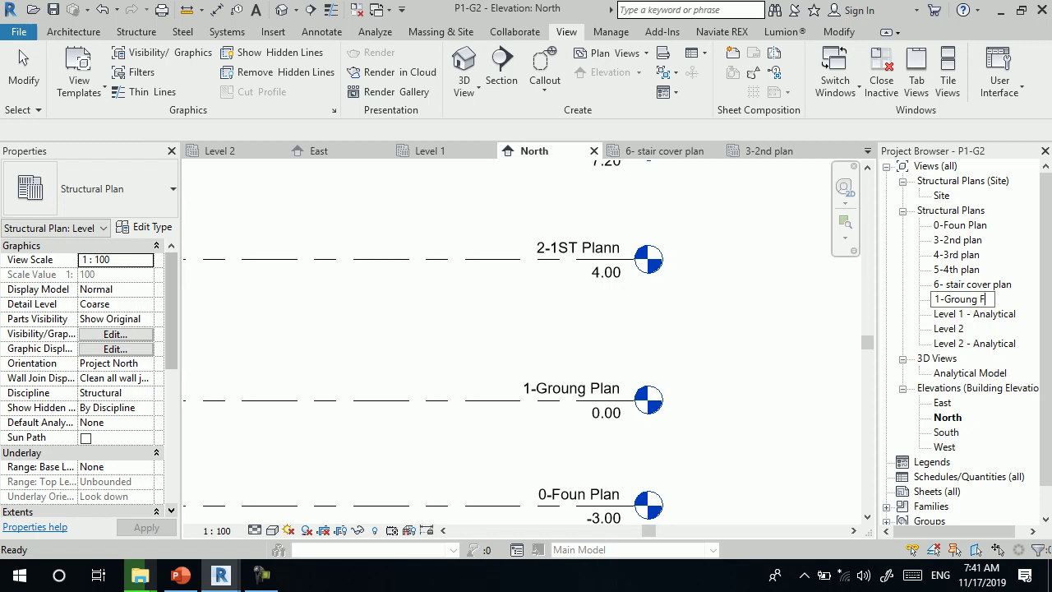
key(BackSpace)
text(plan)
key(Return)
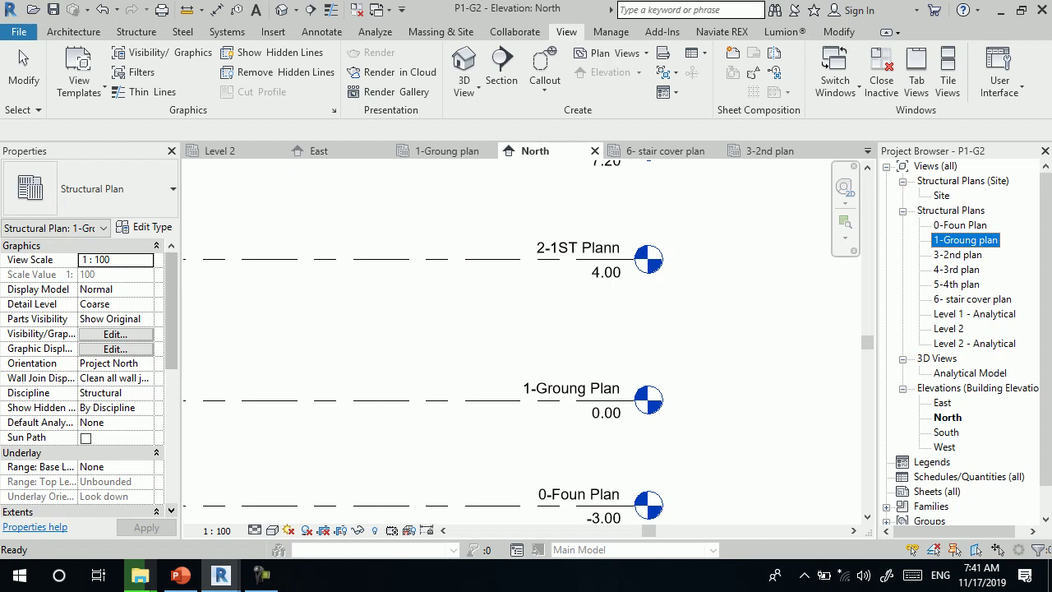
Rename the Level 2 structural plan to 2-1ST PLAN
click(949, 328)
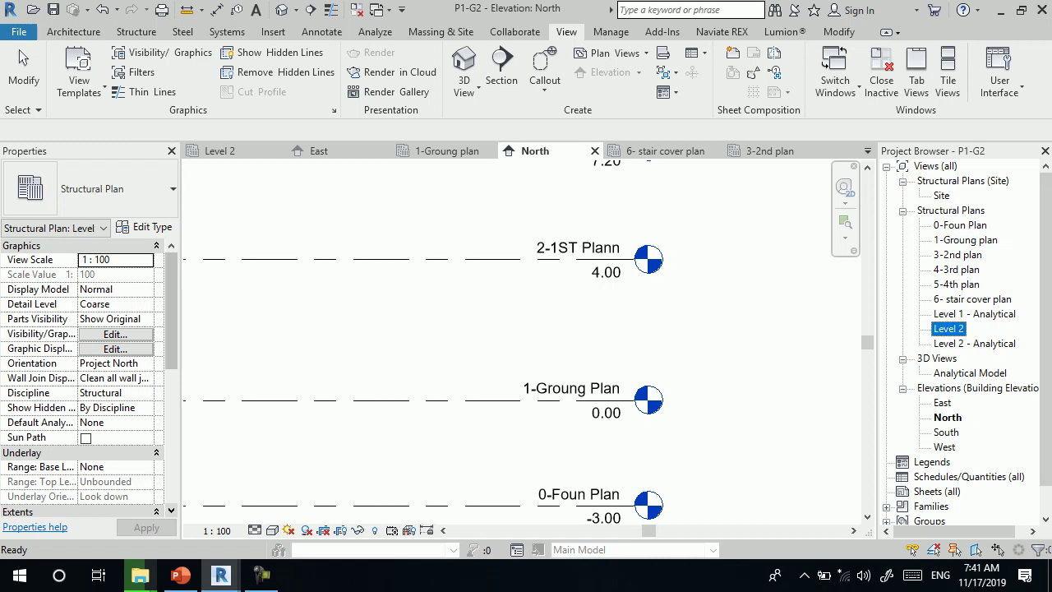
right_click(949, 328)
click(879, 421)
text(2-)
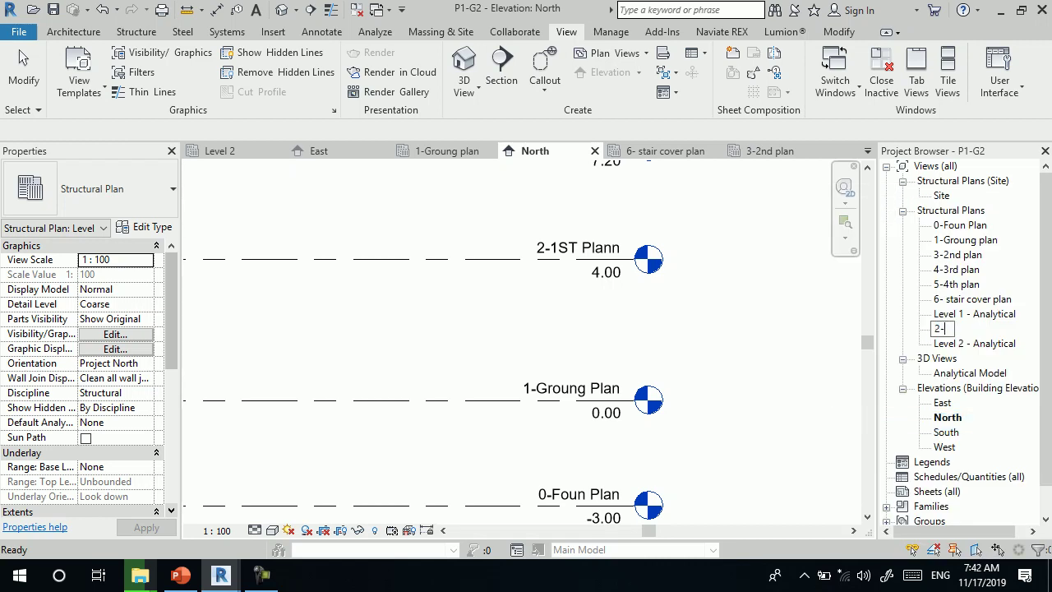
text(1ST)
text( P)
text(LAN)
key(Return)
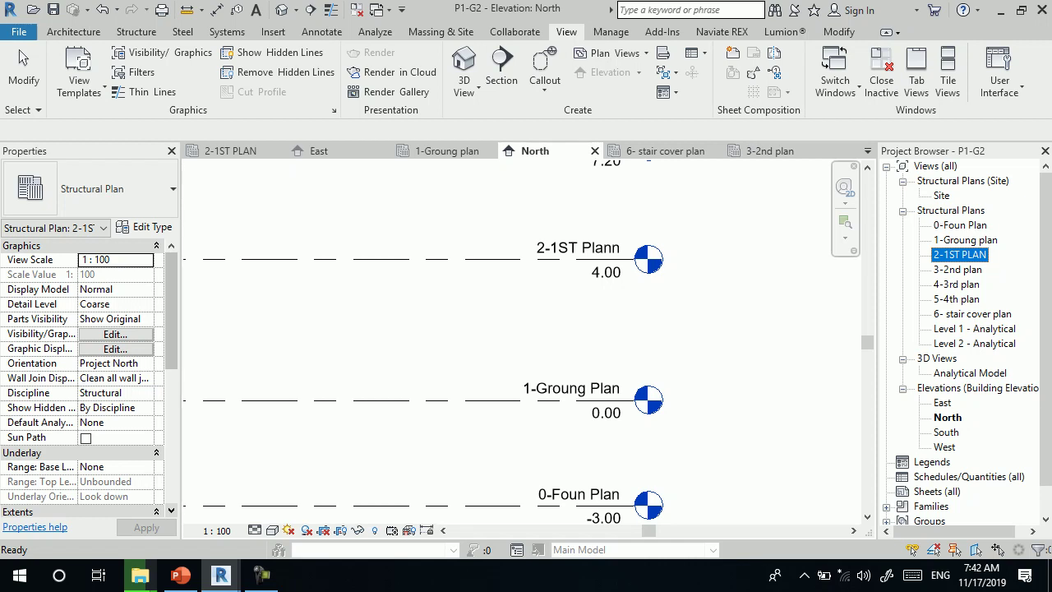
key(Escape)
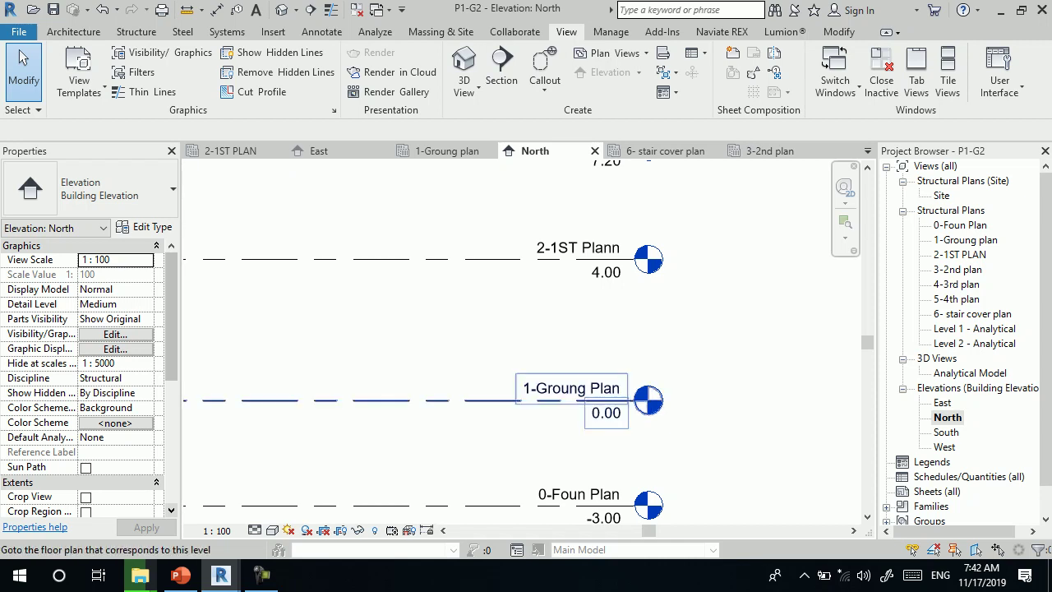
Zoom to fit all seven levels, then open the 1-Groung plan structural plan
scroll(496, 288, down, 2)
scroll(527, 346, up, 1)
scroll(559, 362, up, 2)
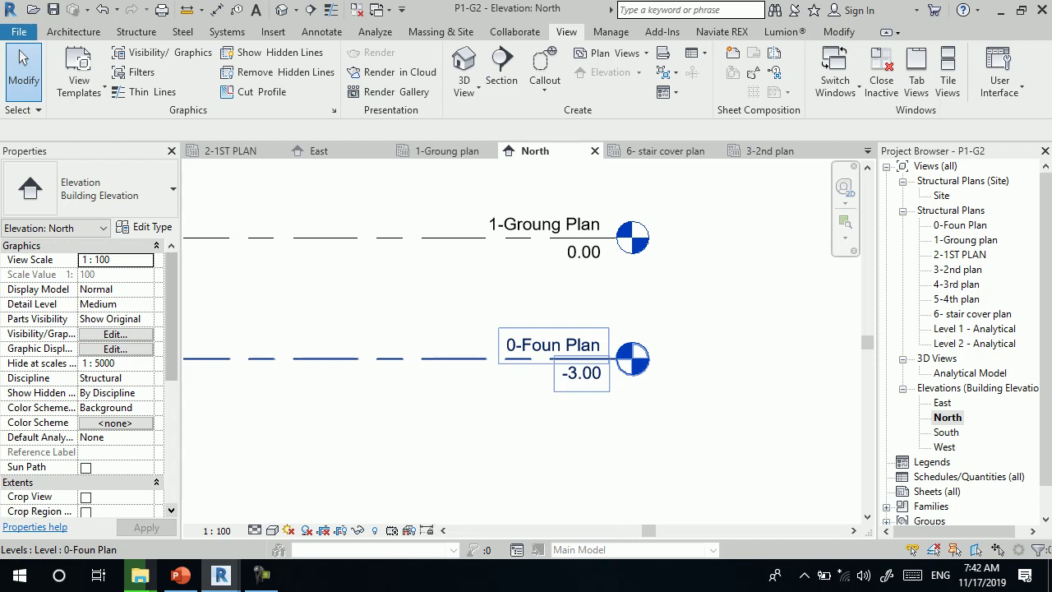
key(z)
key(f)
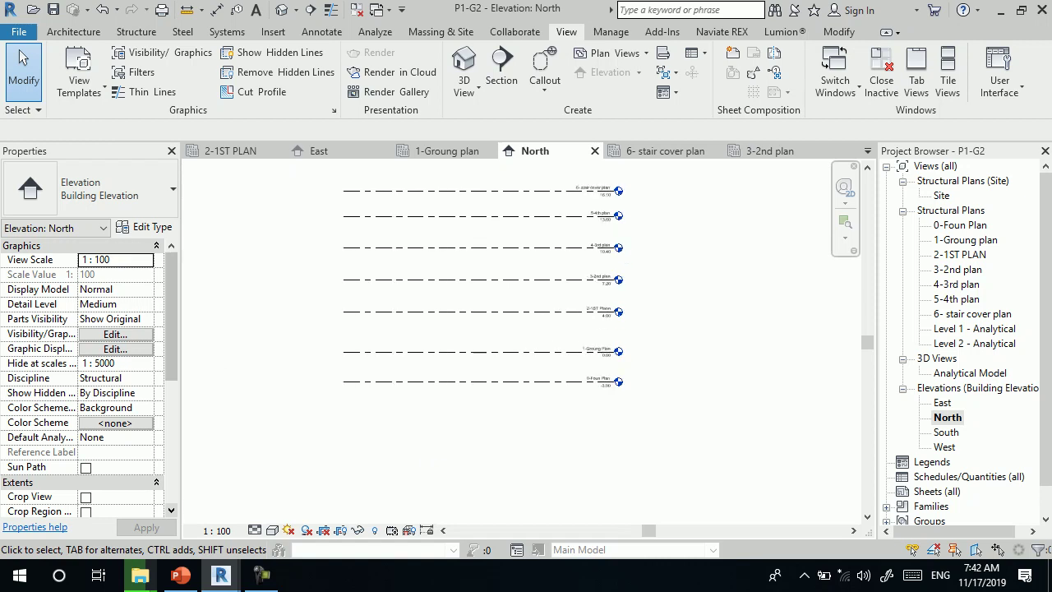
double_click(966, 240)
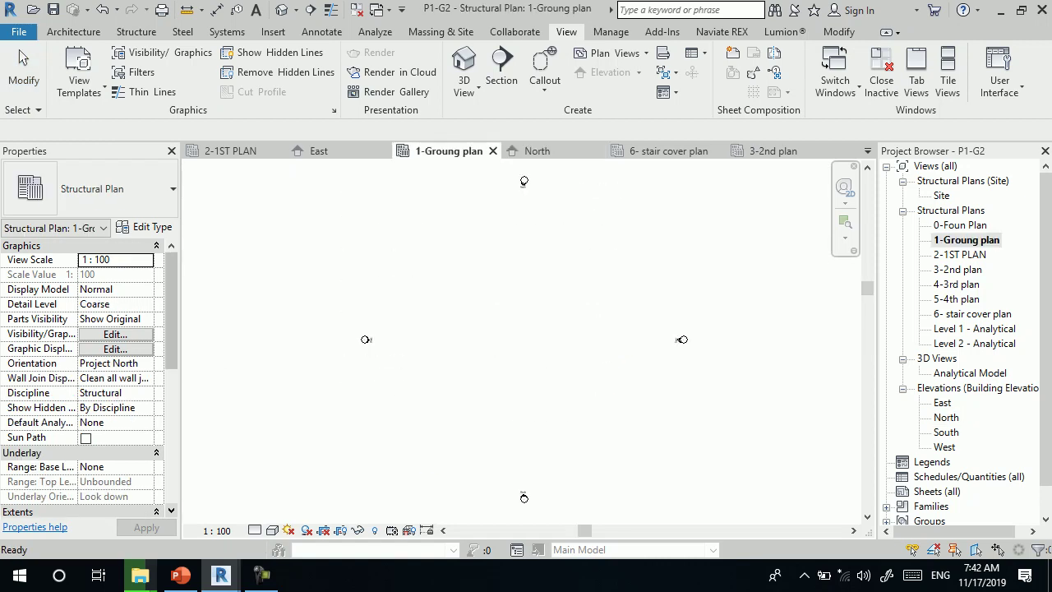
Show the Structure tab tools while keeping the 1-Groung plan view open
click(261, 575)
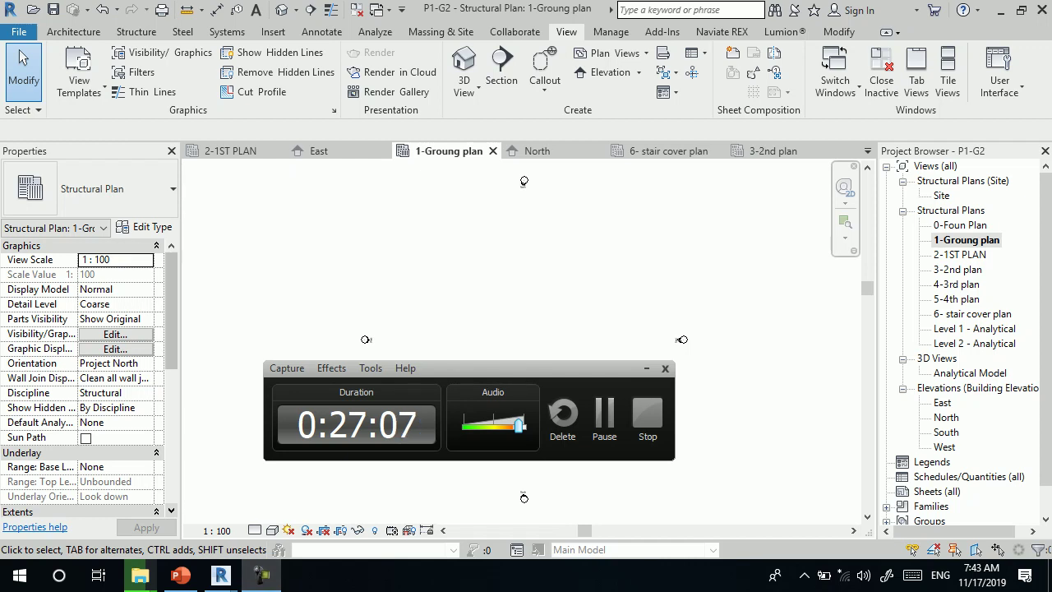
click(647, 368)
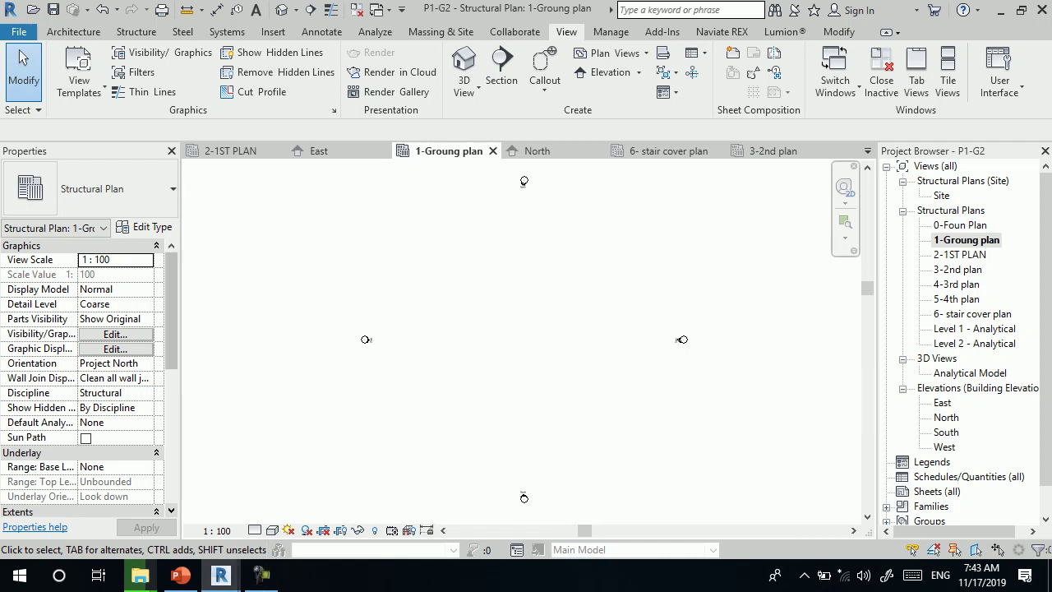
click(135, 31)
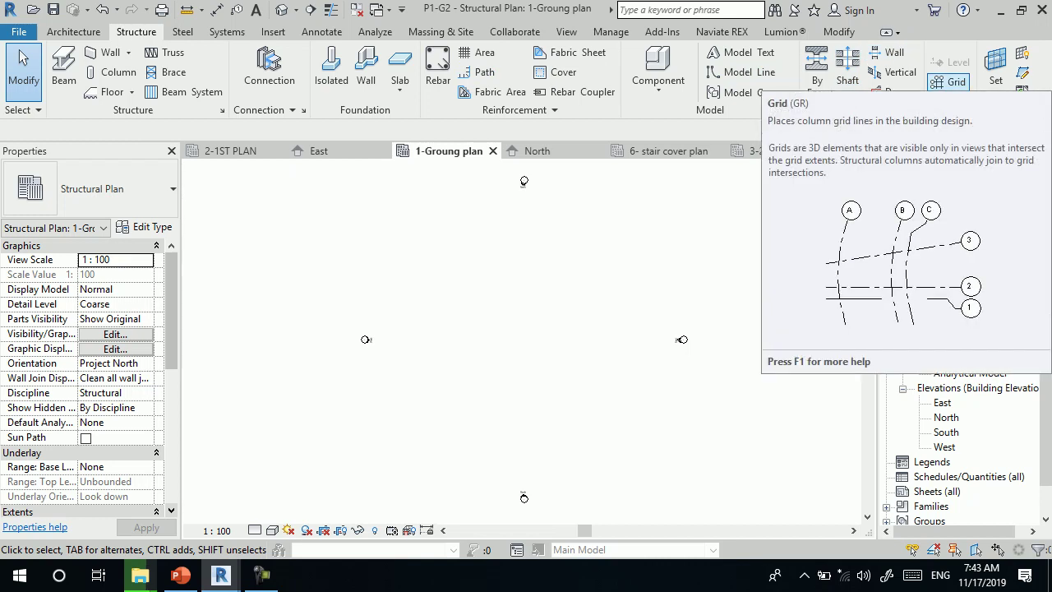
Draw the first horizontal grid line across the 1-Groung plan
click(947, 81)
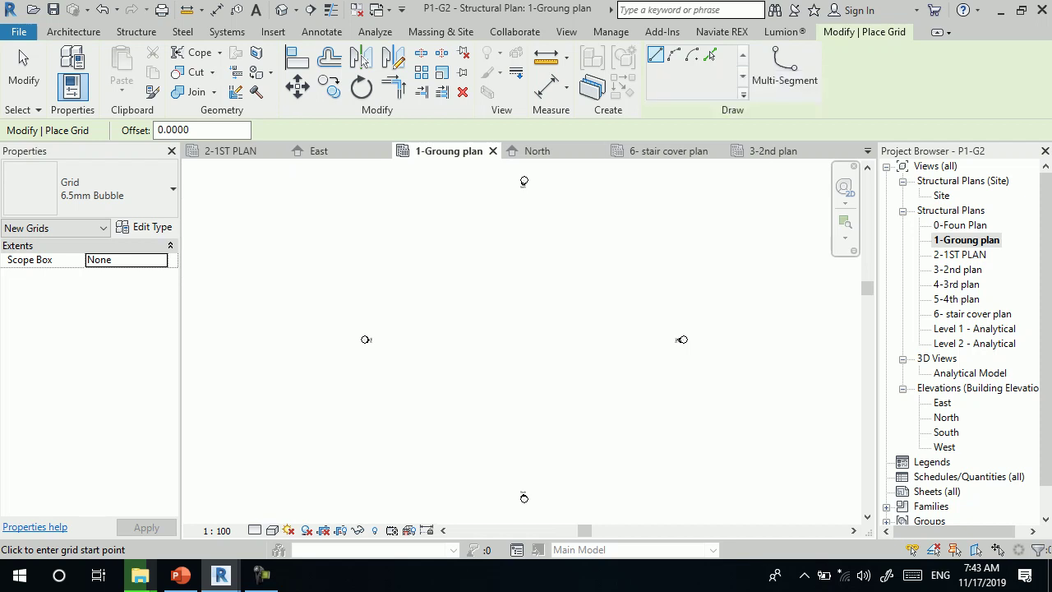
click(416, 260)
click(633, 259)
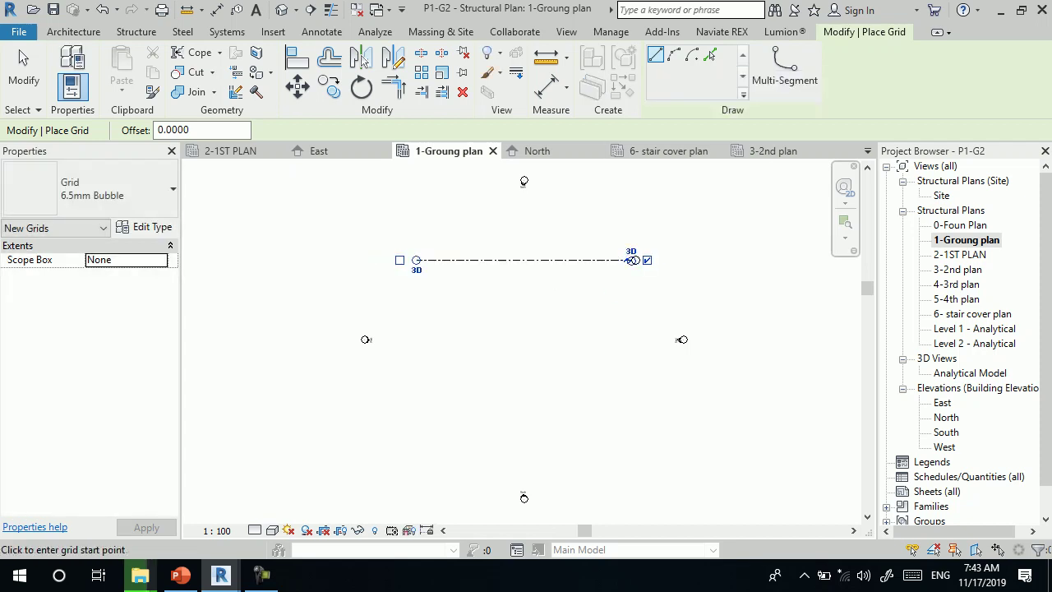
text(10)
key(Return)
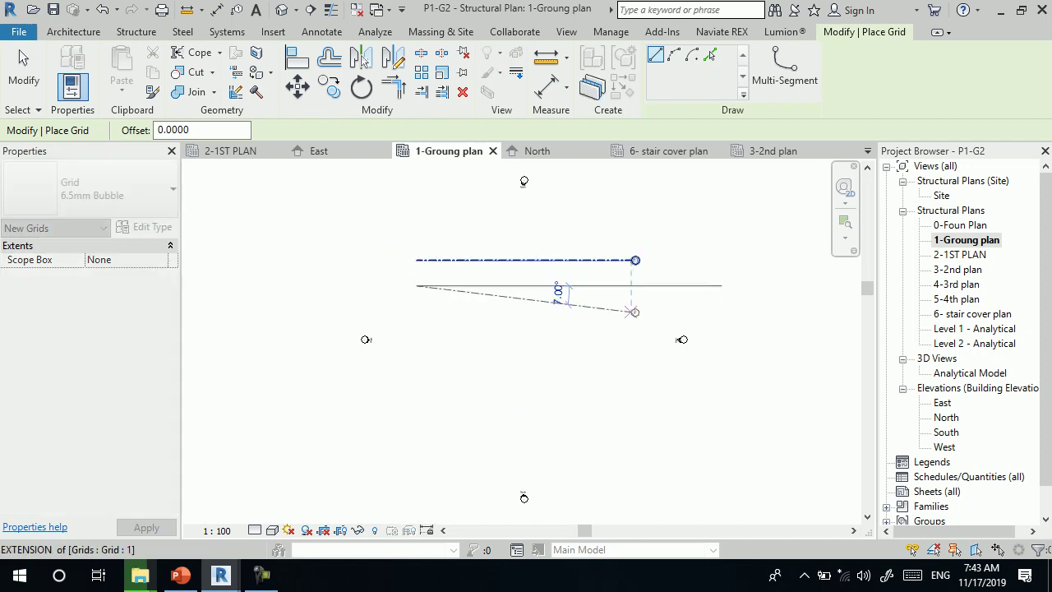
key(Escape)
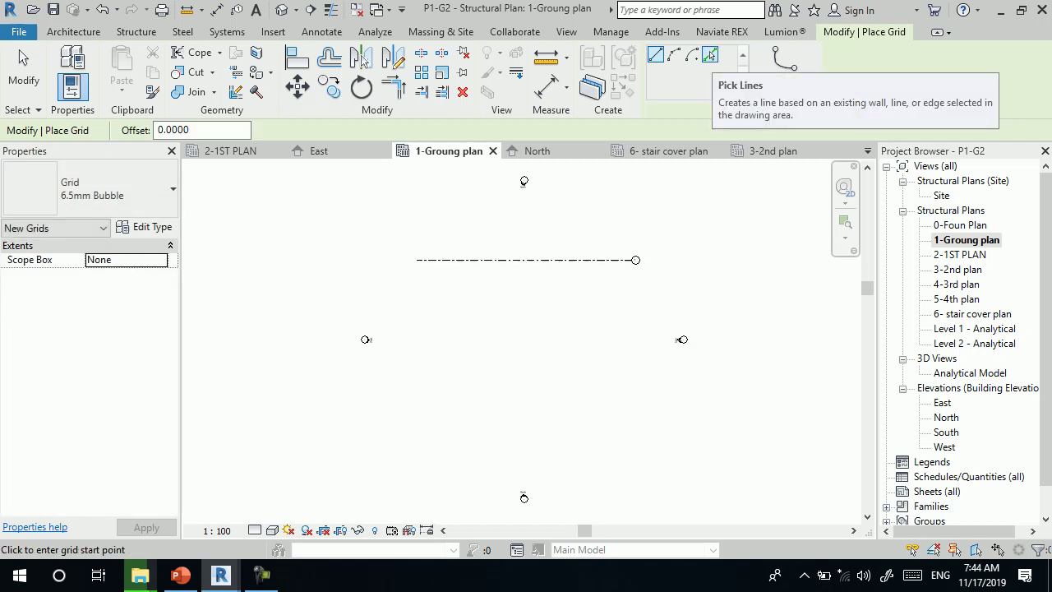
Add three parallel horizontal grids by picking lines with a 4.0000 offset
click(711, 56)
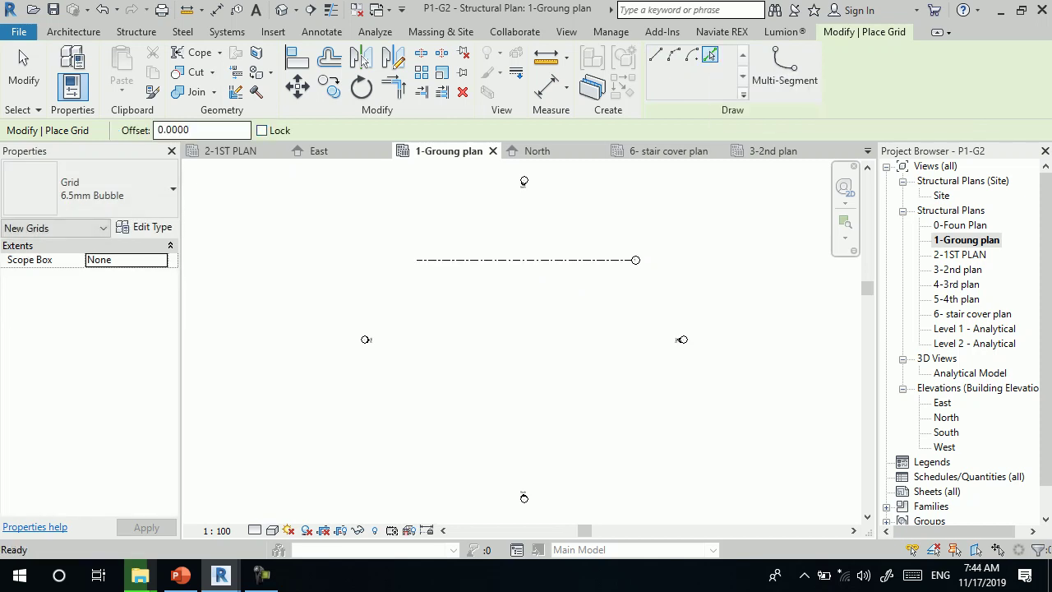
double_click(172, 129)
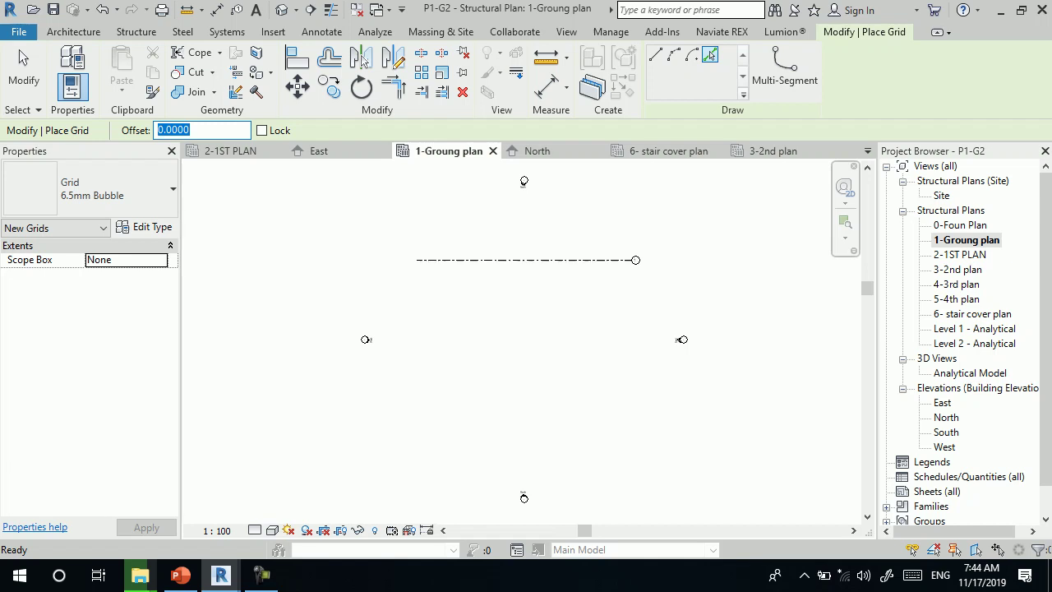
text(4)
key(Return)
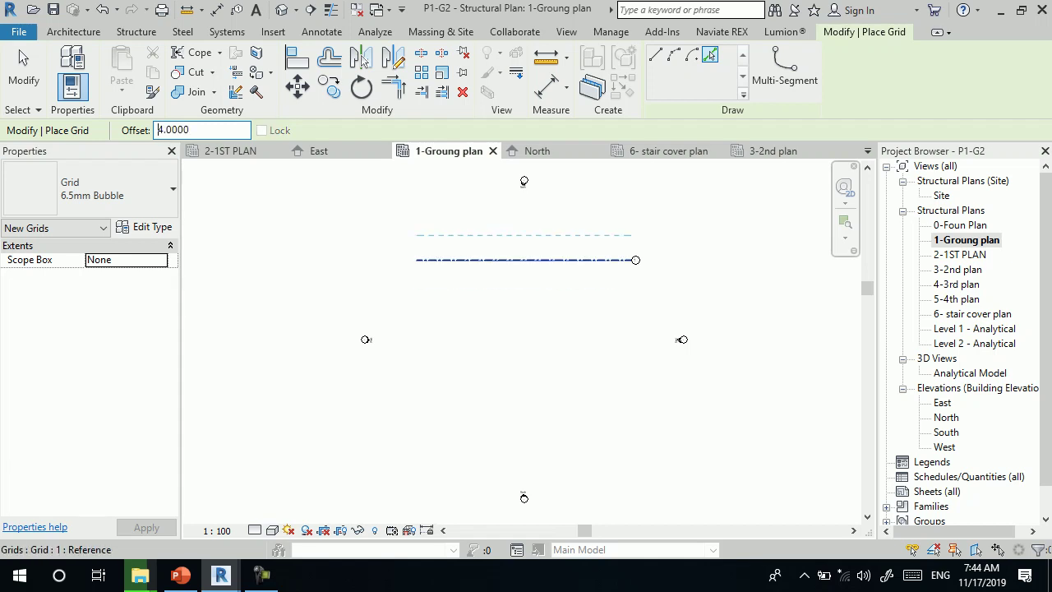
click(526, 259)
click(526, 262)
click(526, 287)
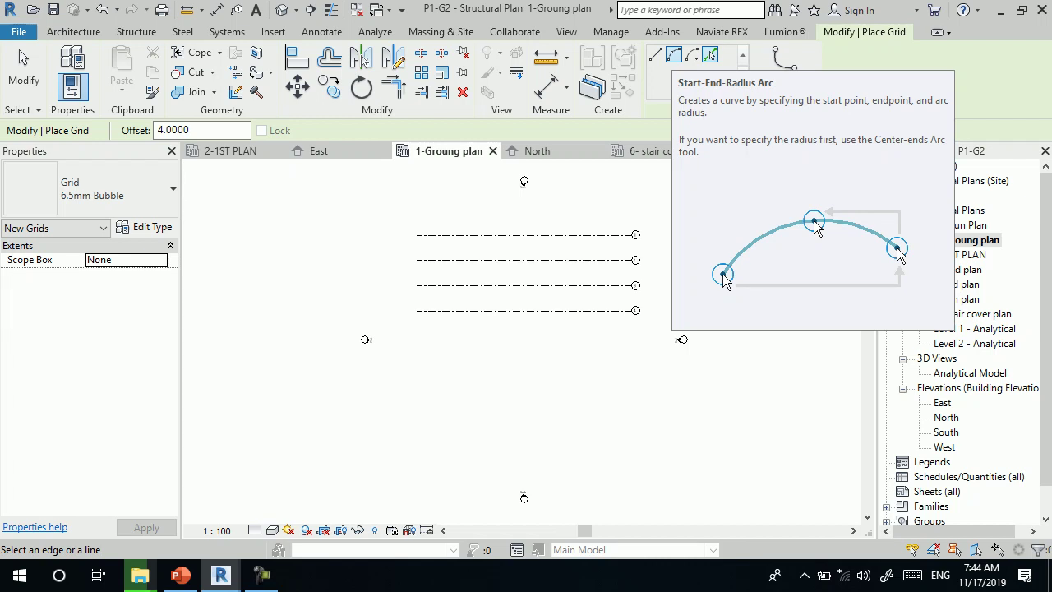
Draw a start-end-radius arc grid arching above the top grid line
click(674, 55)
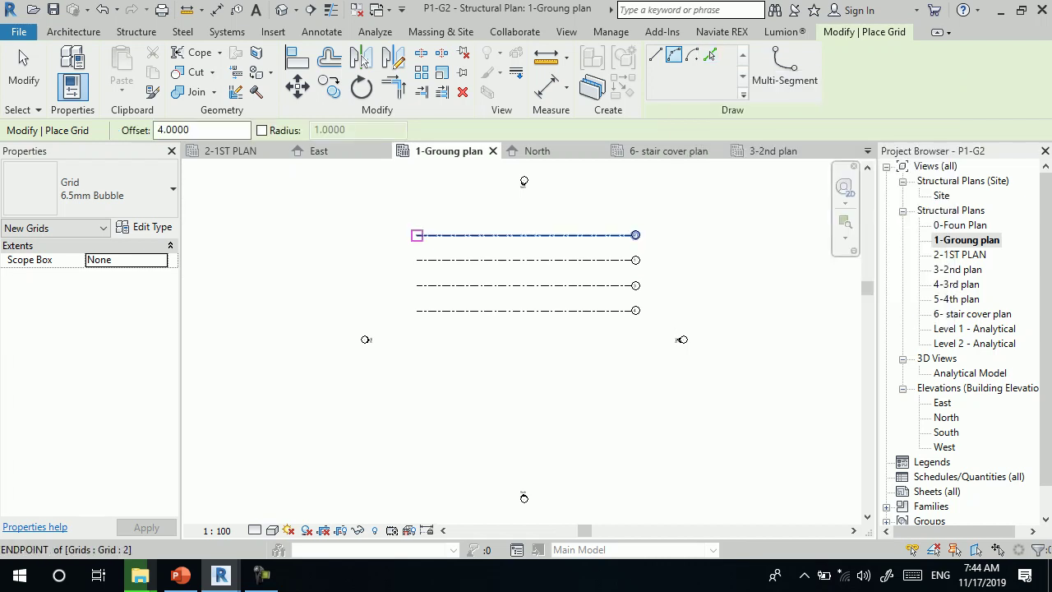
click(417, 235)
click(636, 235)
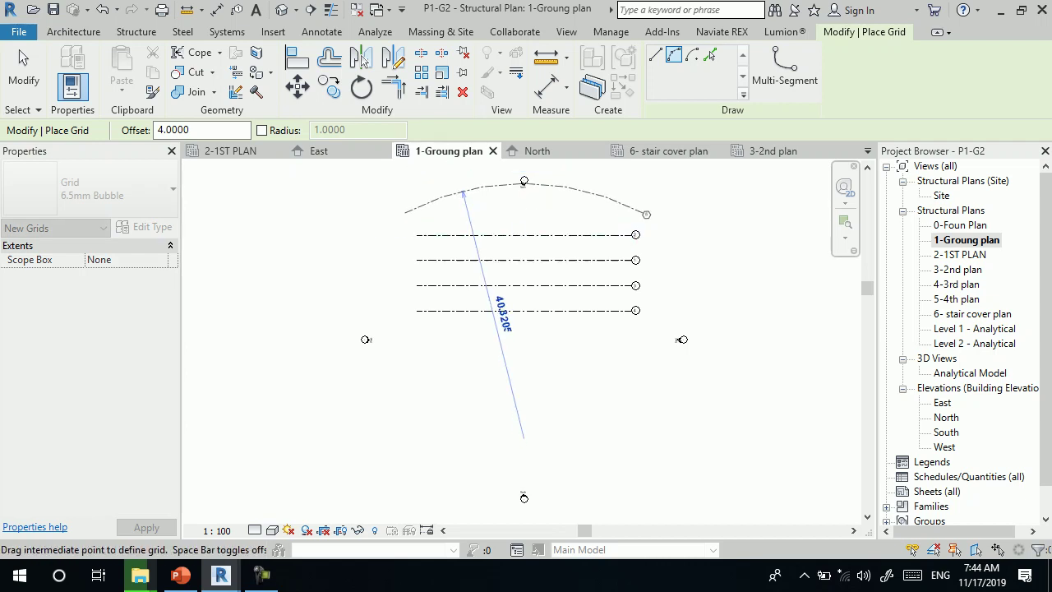
click(524, 181)
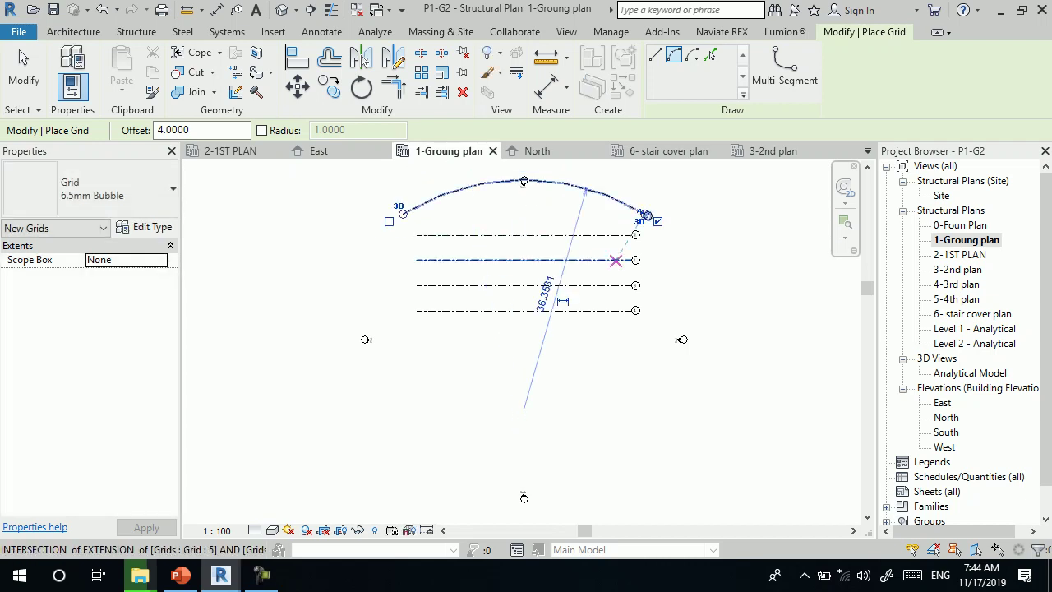
scroll(501, 228, up, 2)
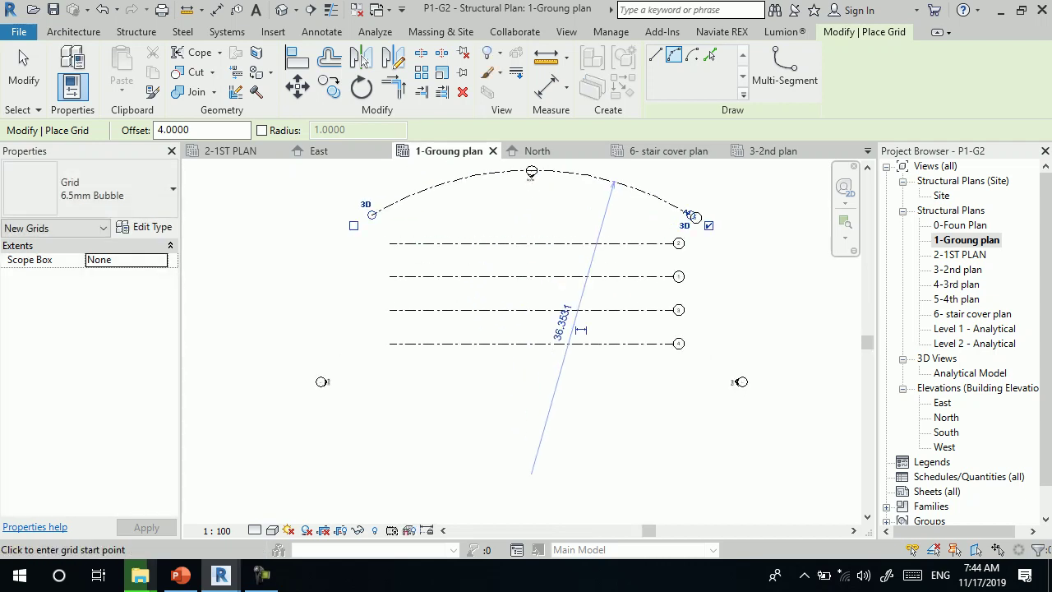
scroll(402, 224, up, 2)
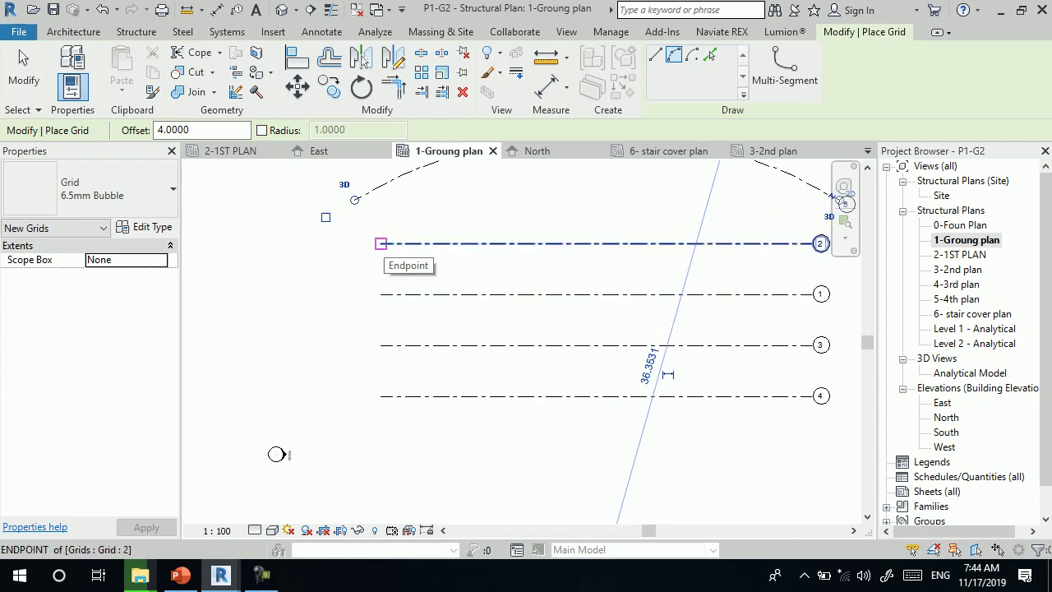
With offset 0, draw a second arc grid below the bottom grid, then finish
key(Tab)
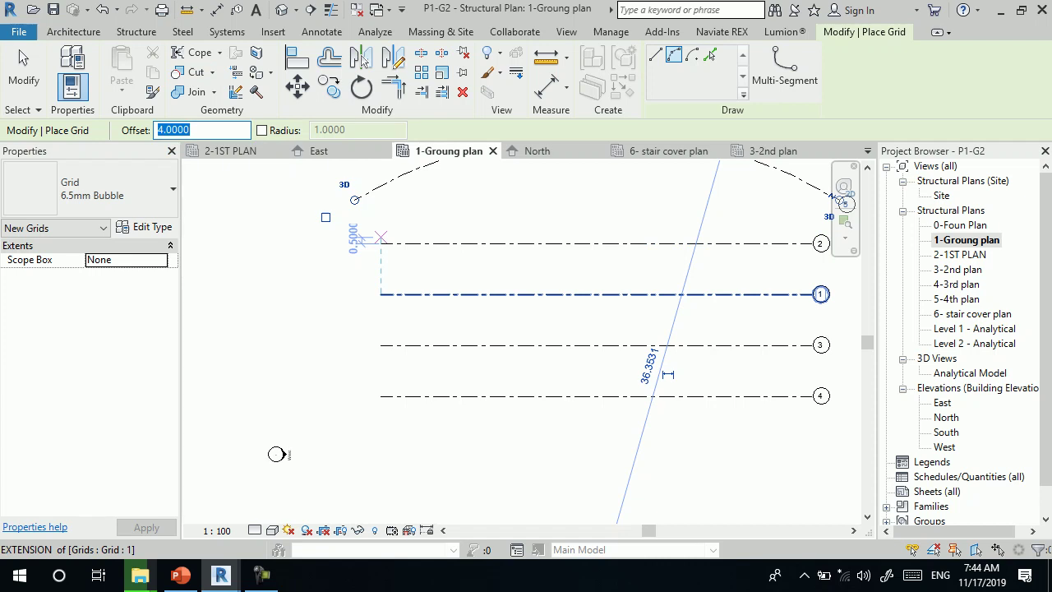
text(0)
key(Return)
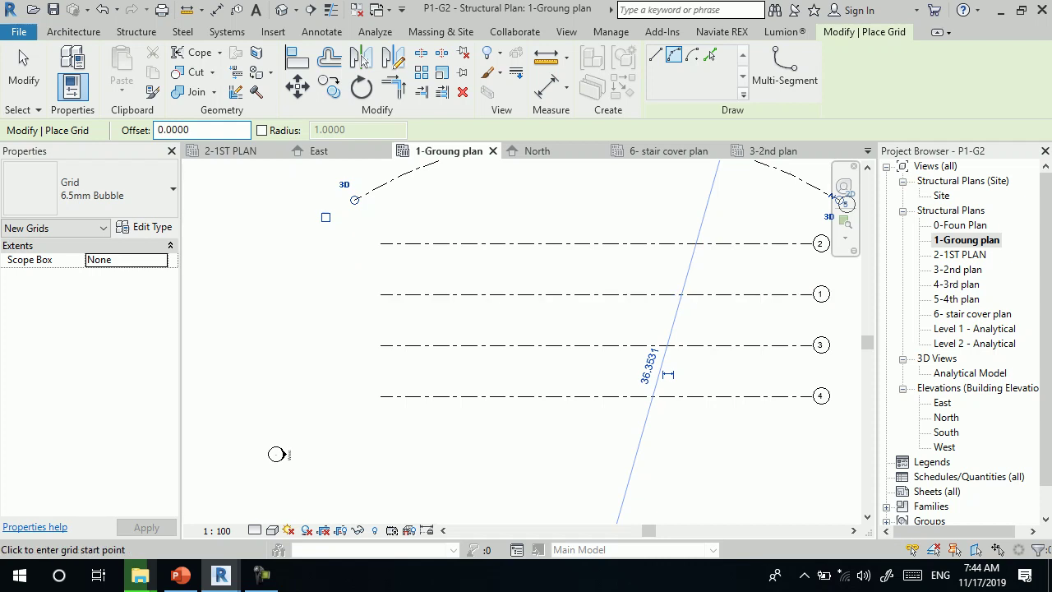
scroll(406, 297, down, 3)
click(394, 340)
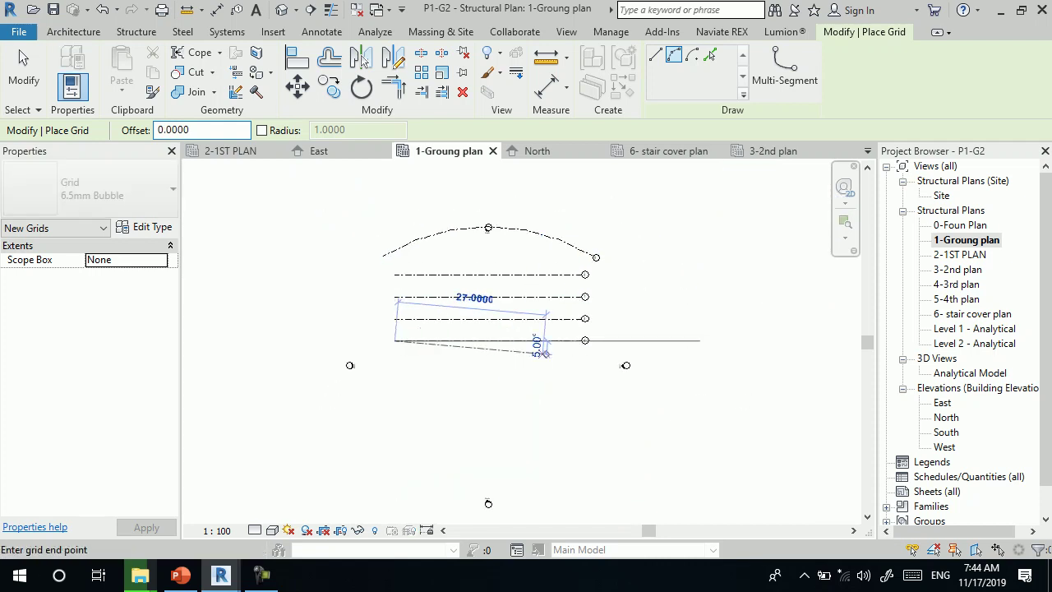
click(583, 340)
click(536, 361)
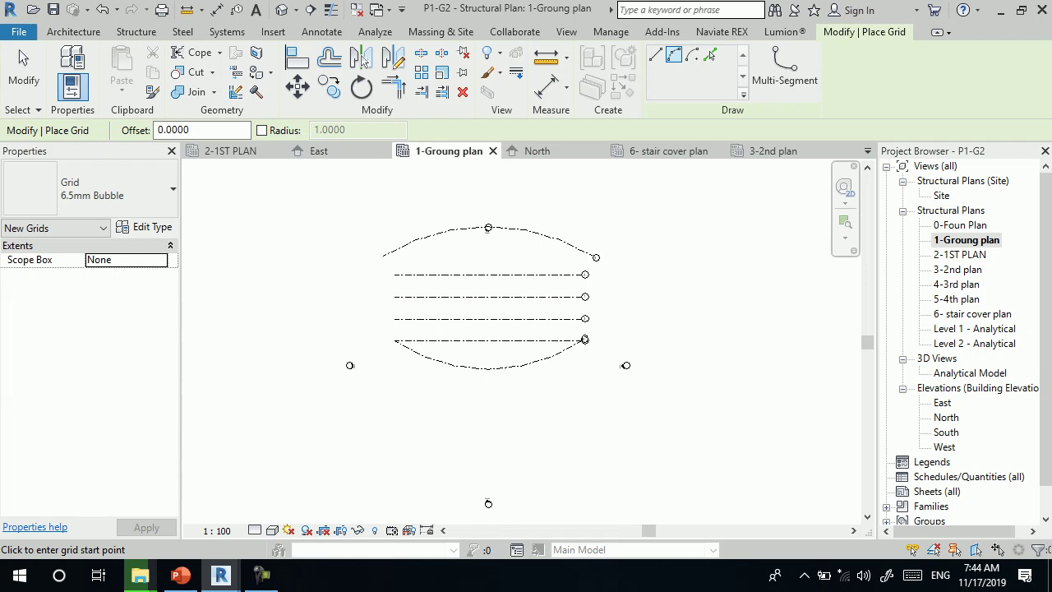
key(Escape)
key(Escape)
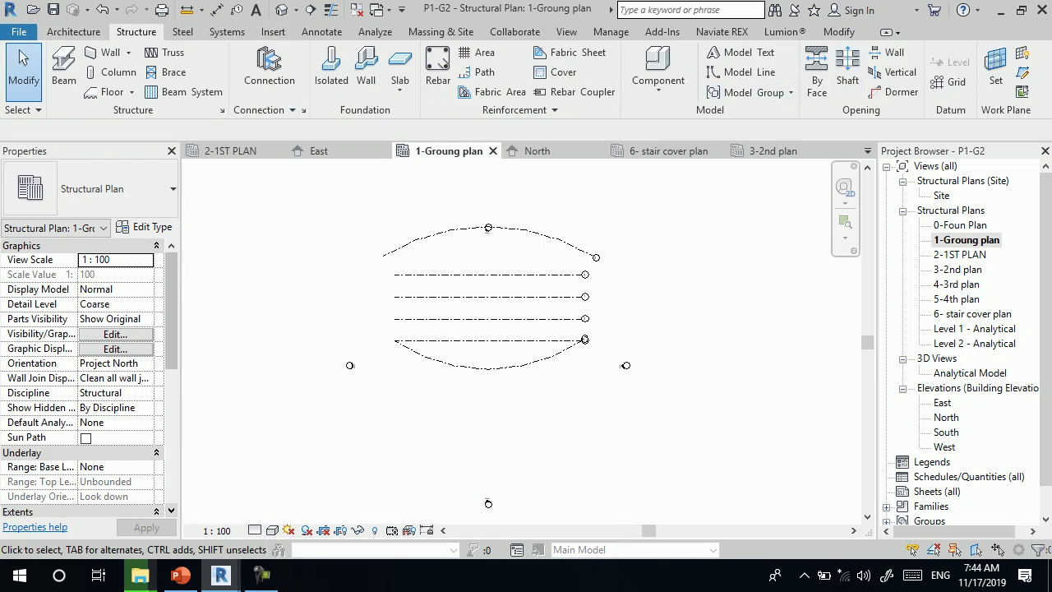
Draw a center-ends arc grid of radius 31.0000 centred on grid 1, ending on grid 1
click(950, 82)
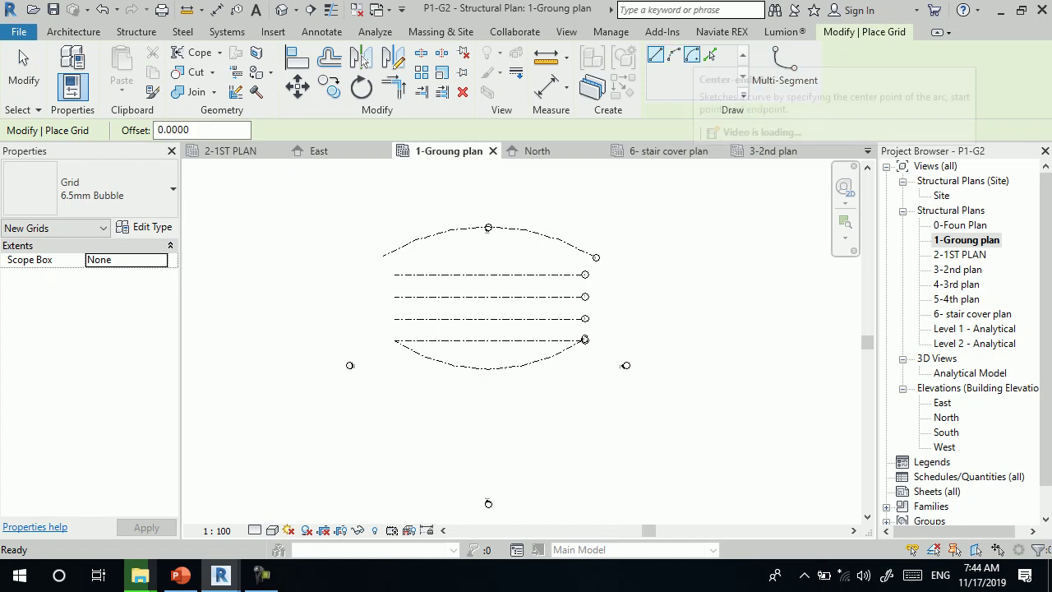
click(692, 56)
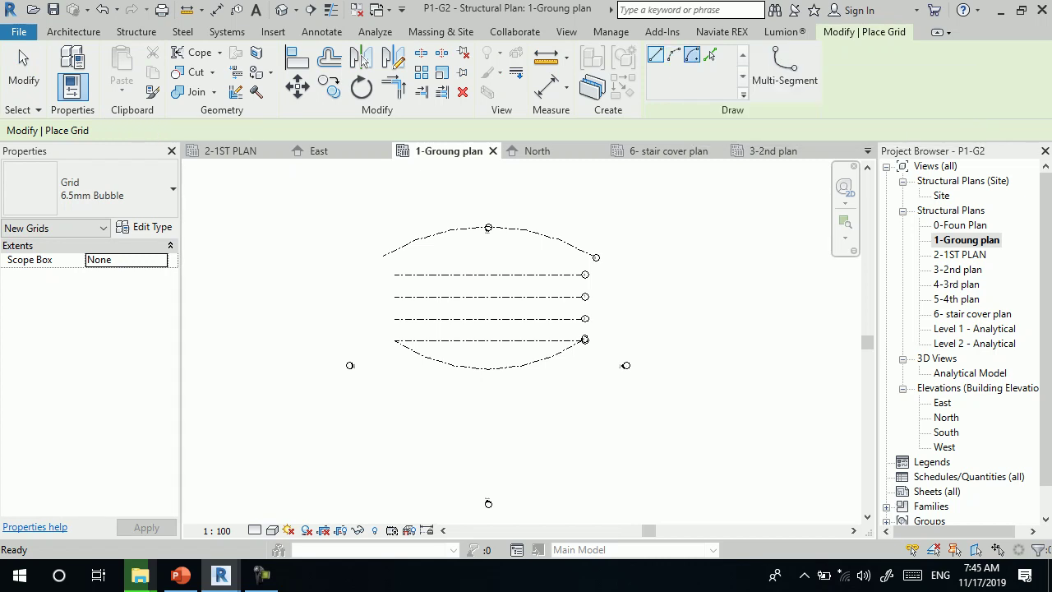
click(640, 297)
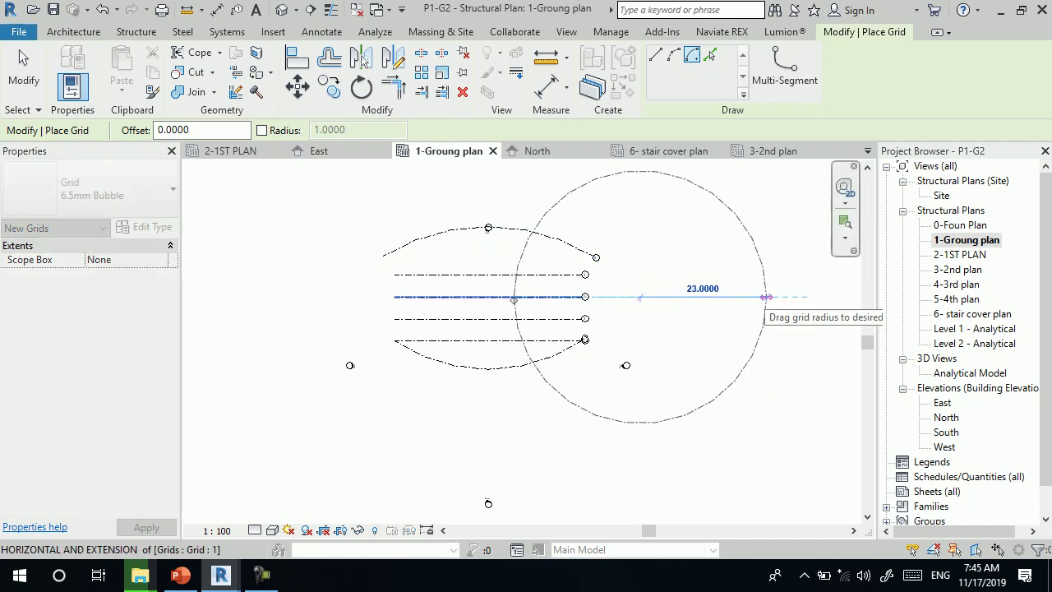
click(811, 296)
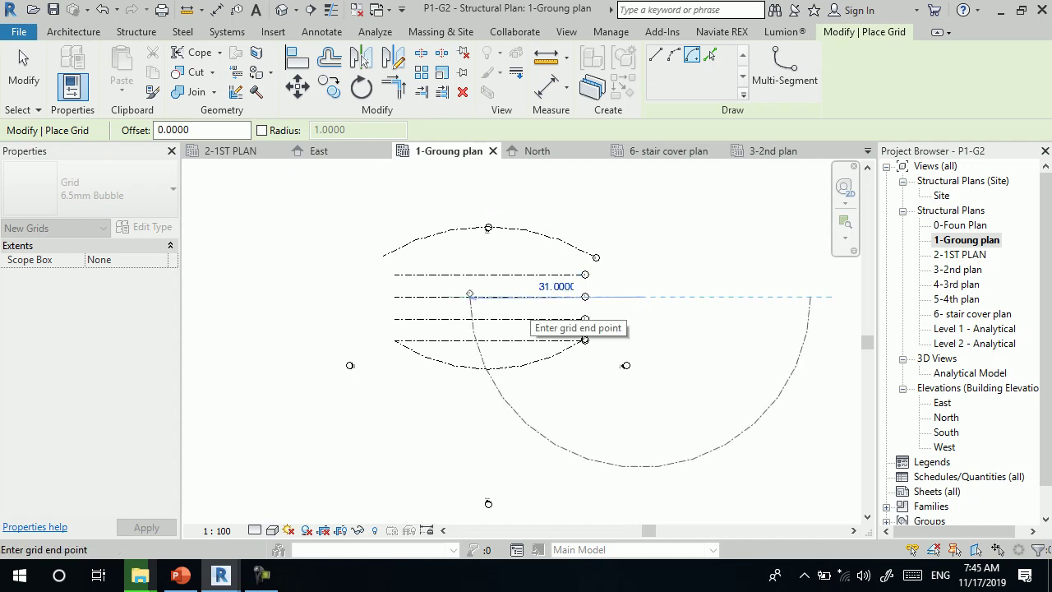
click(470, 297)
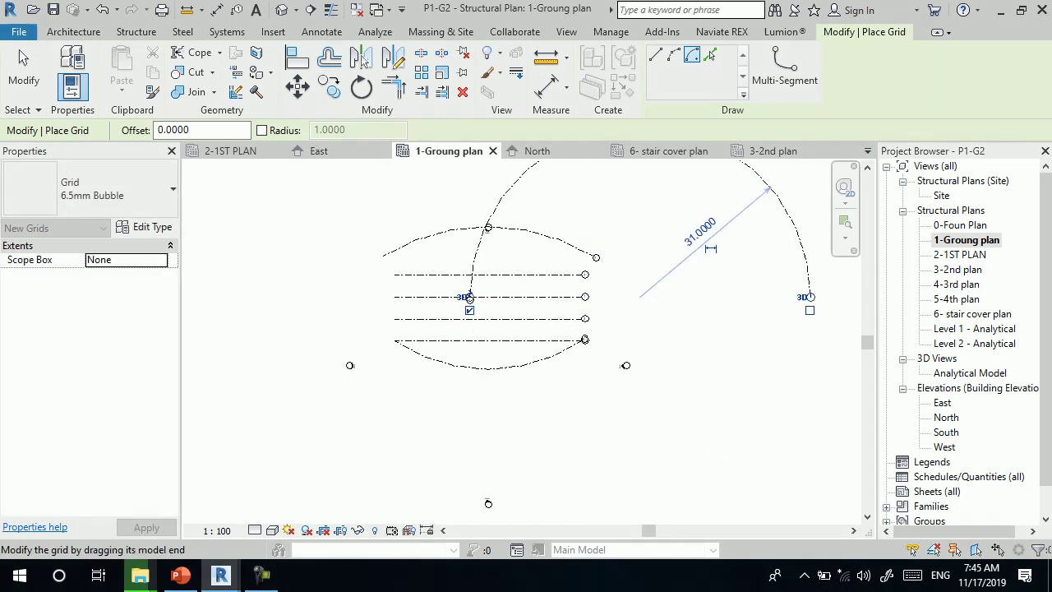